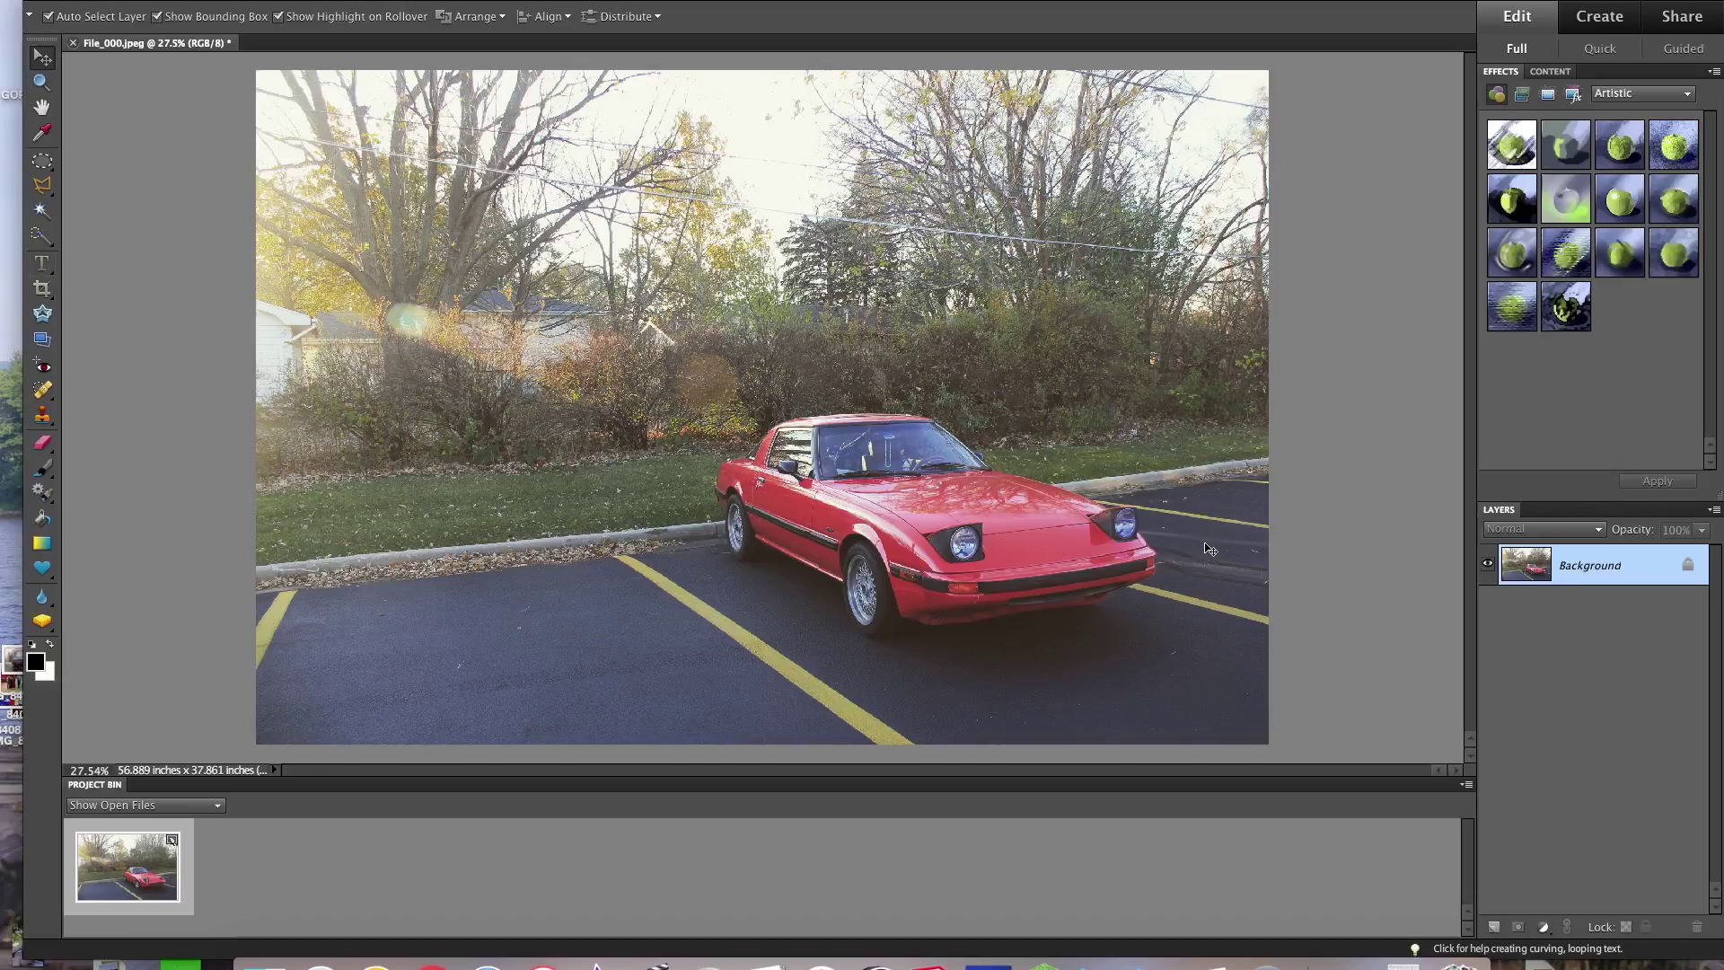
Step: Convert the Background into the regular layer Layer 0 and duplicate it as Layer 0 copy, leaving only the copy shown
{"action": "double_click", "coordinate": [1560, 576]}
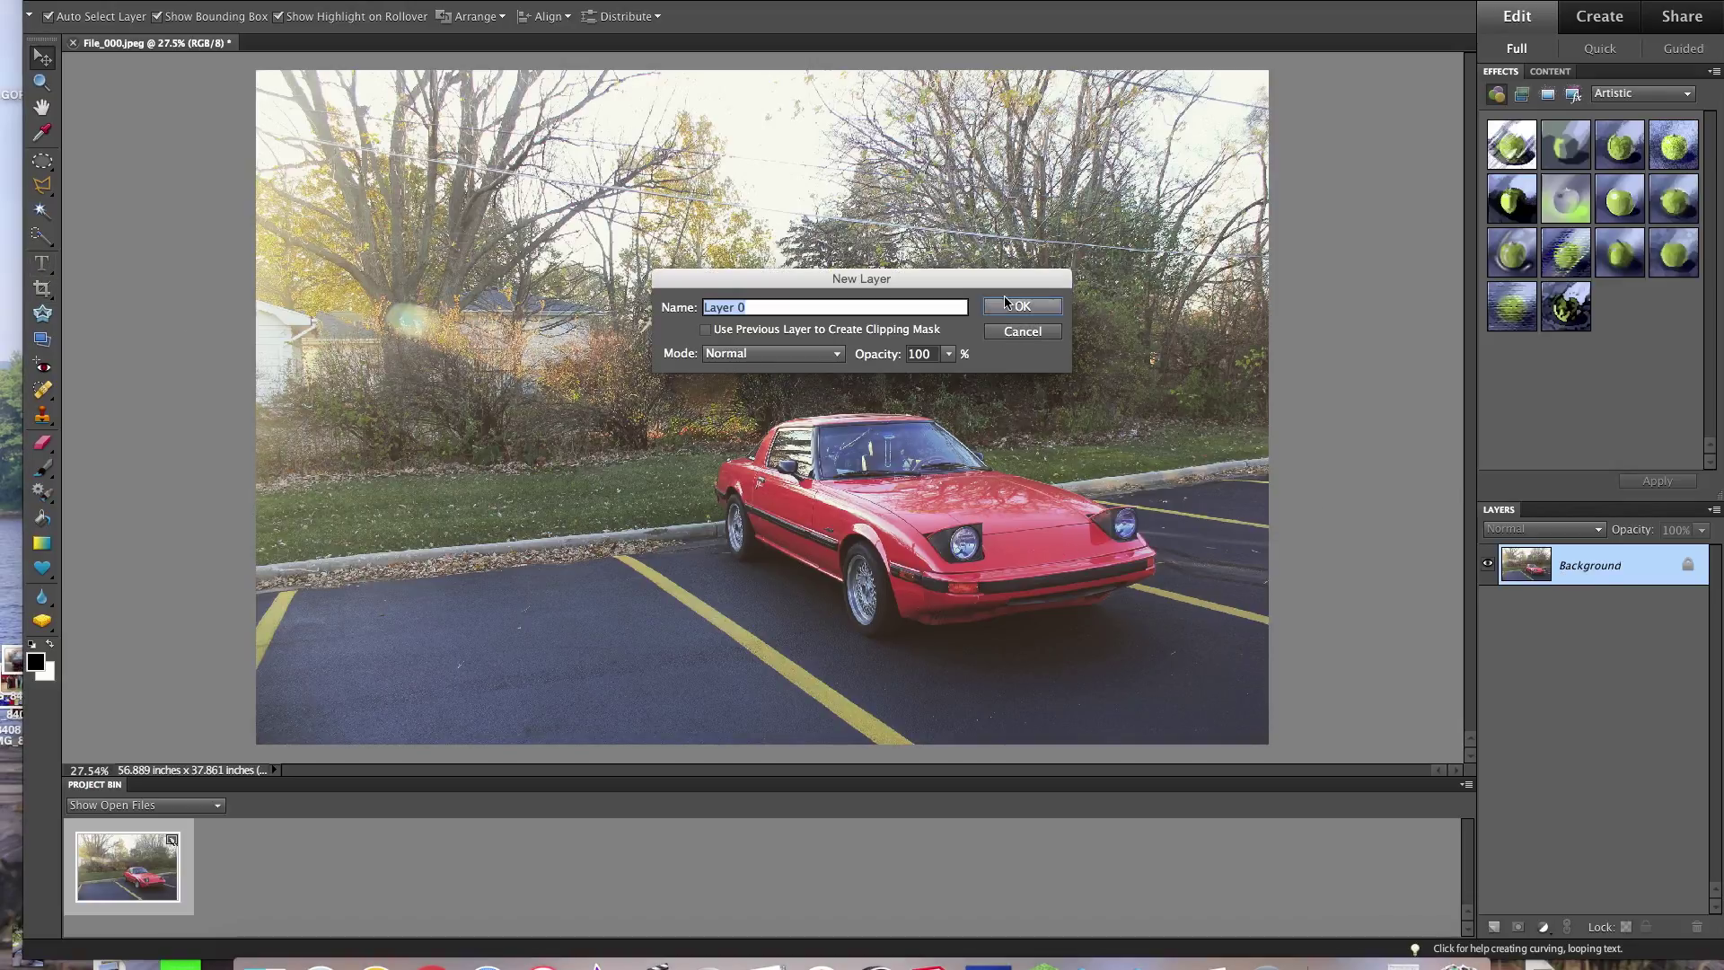
{"action": "left_click", "coordinate": [1021, 308]}
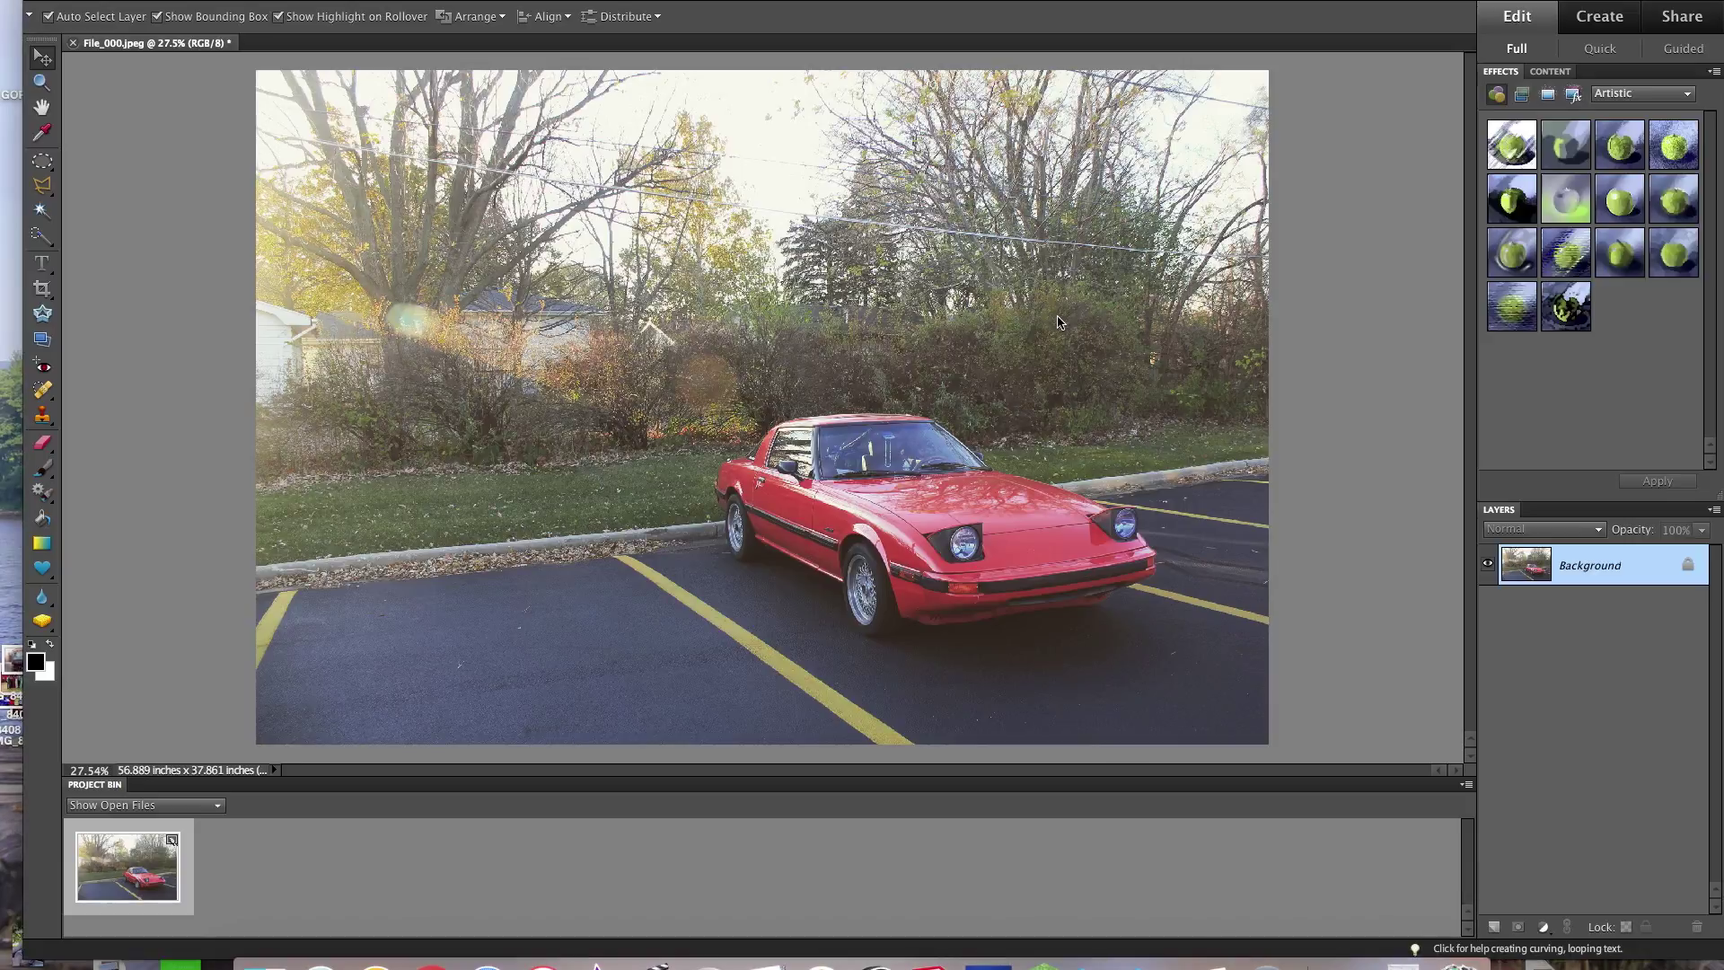
{"action": "right_click", "coordinate": [1577, 568]}
{"action": "left_click", "coordinate": [1586, 605]}
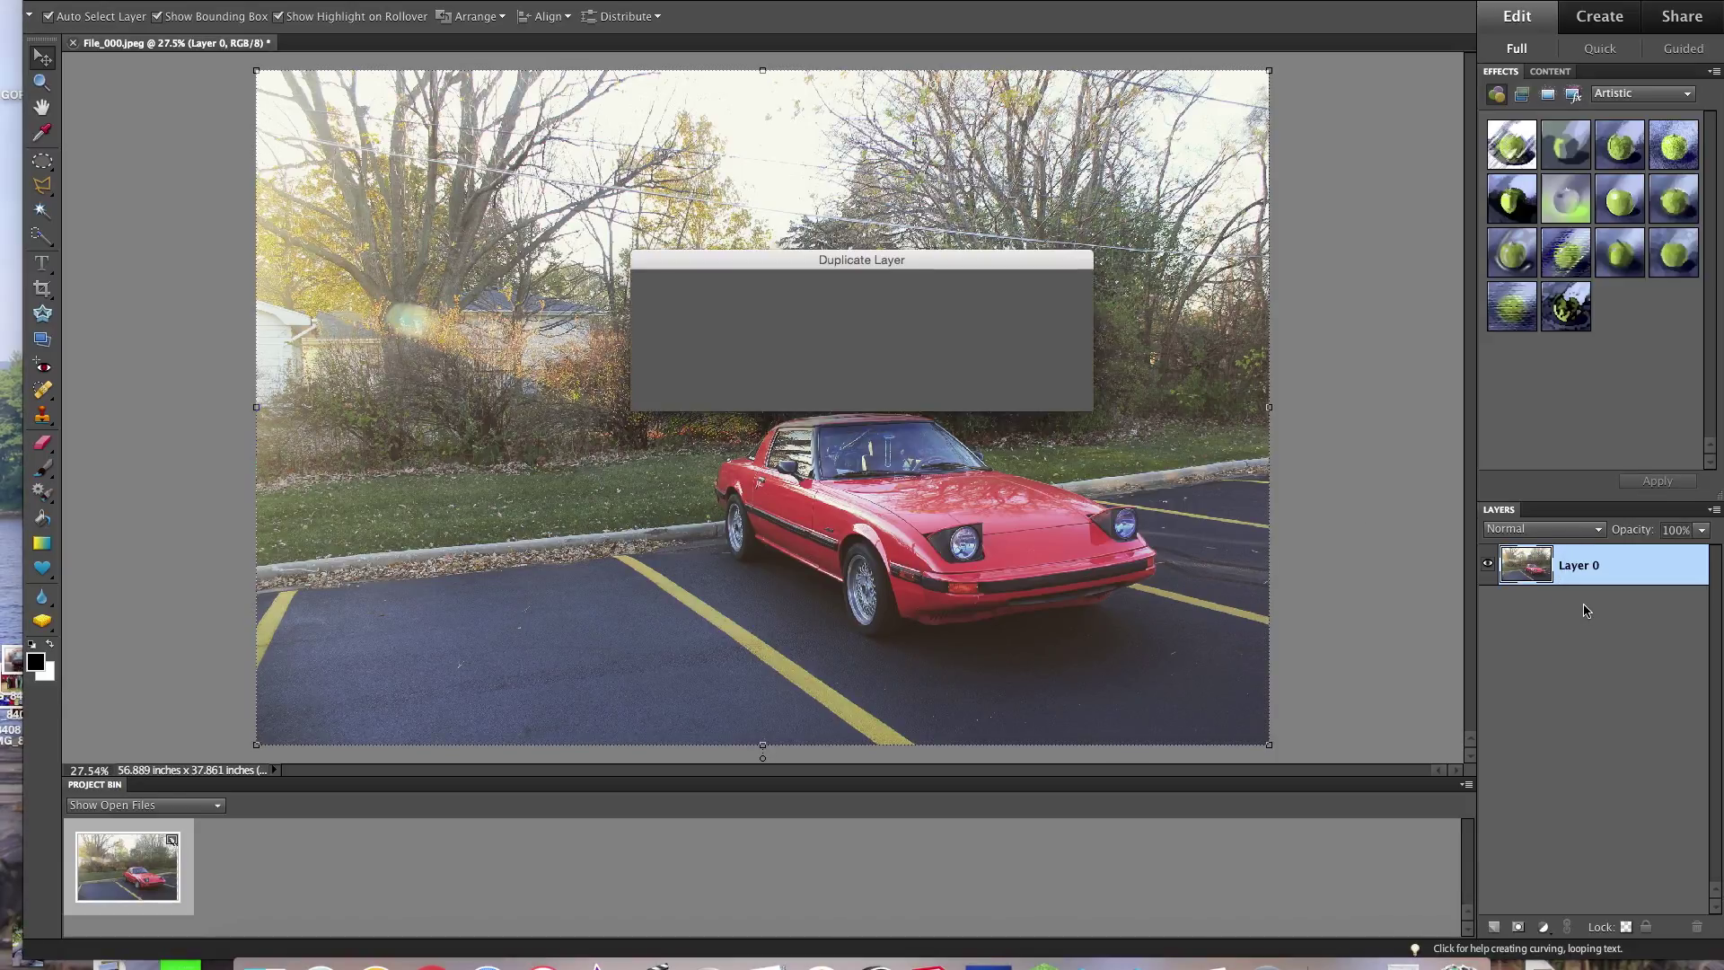
{"action": "left_click", "coordinate": [1062, 287]}
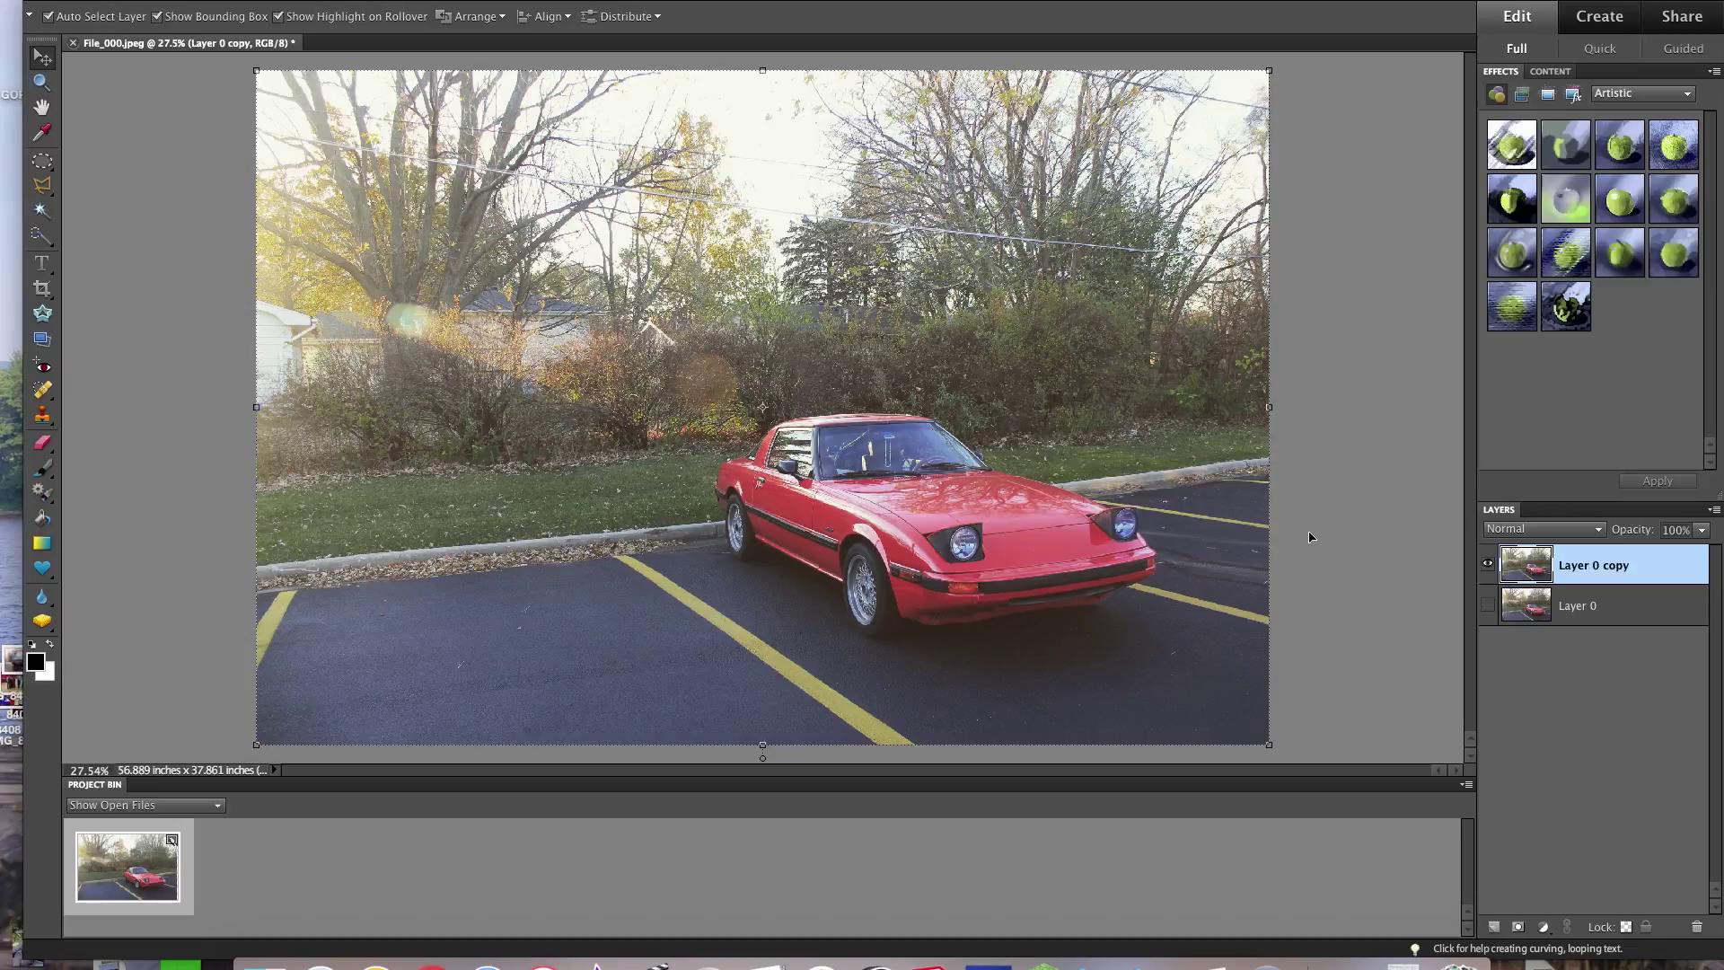
Step: Crop the photo to the red car with a margin of hedge above and asphalt below, without an aspect ratio restriction
{"action": "left_click", "coordinate": [41, 290]}
{"action": "left_click_drag", "start_coordinate": [589, 349], "coordinate": [1240, 720]}
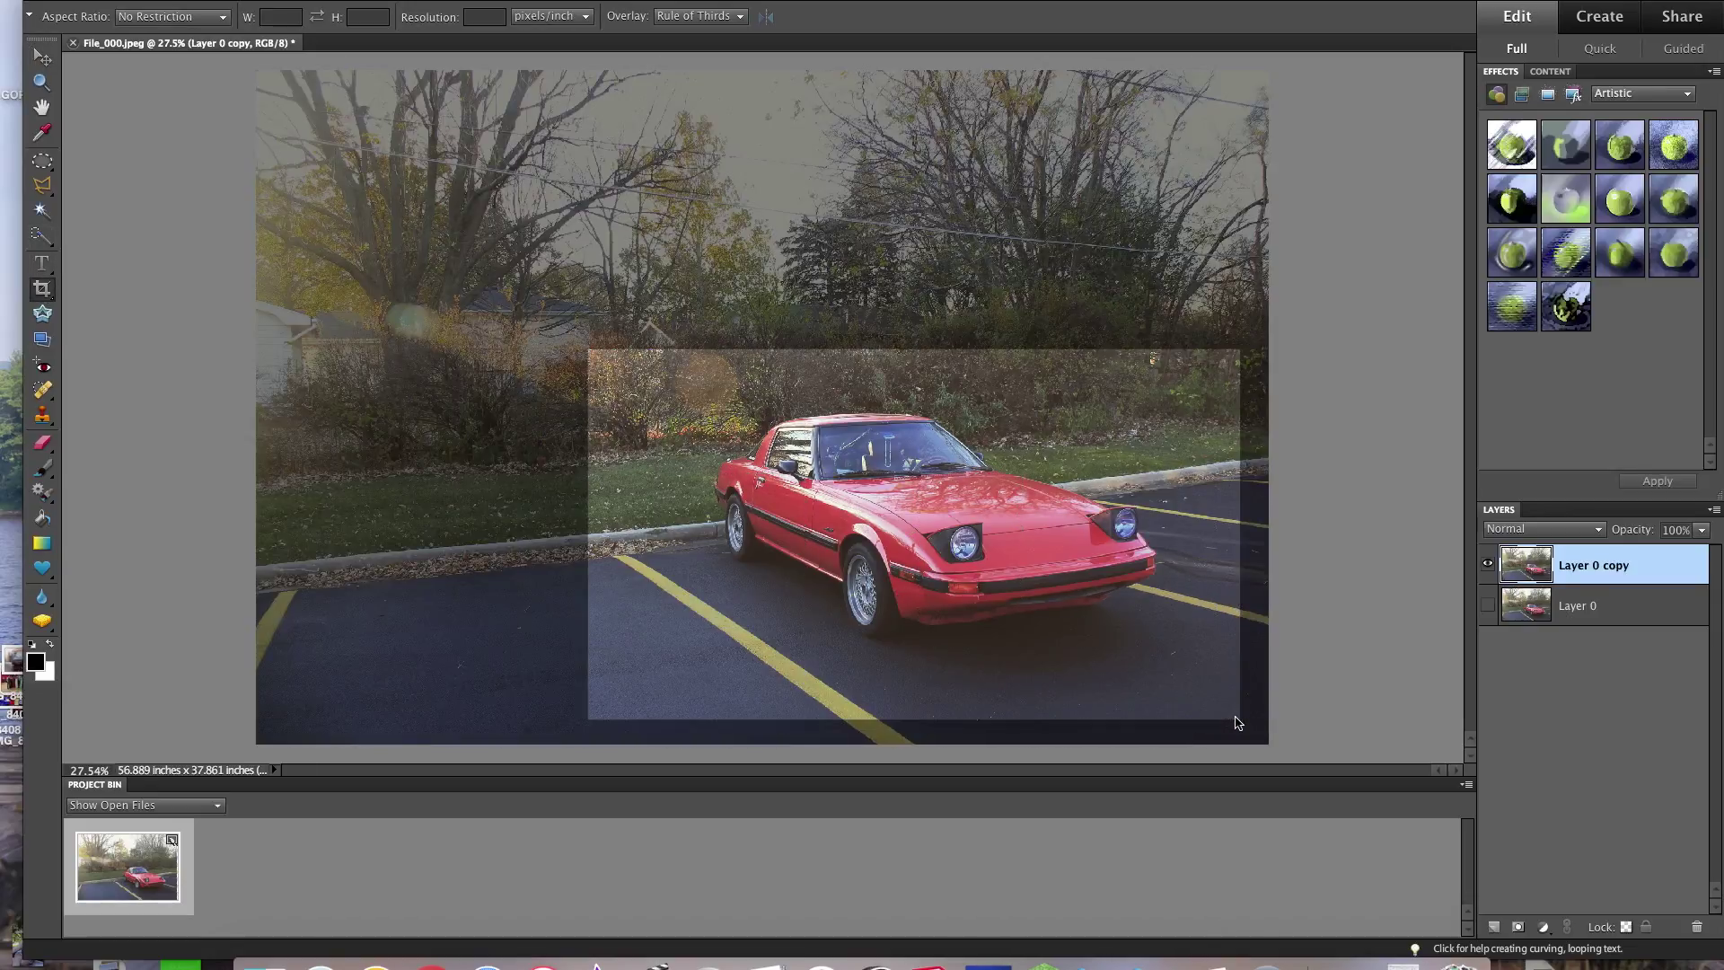
{"action": "key", "text": "Return"}
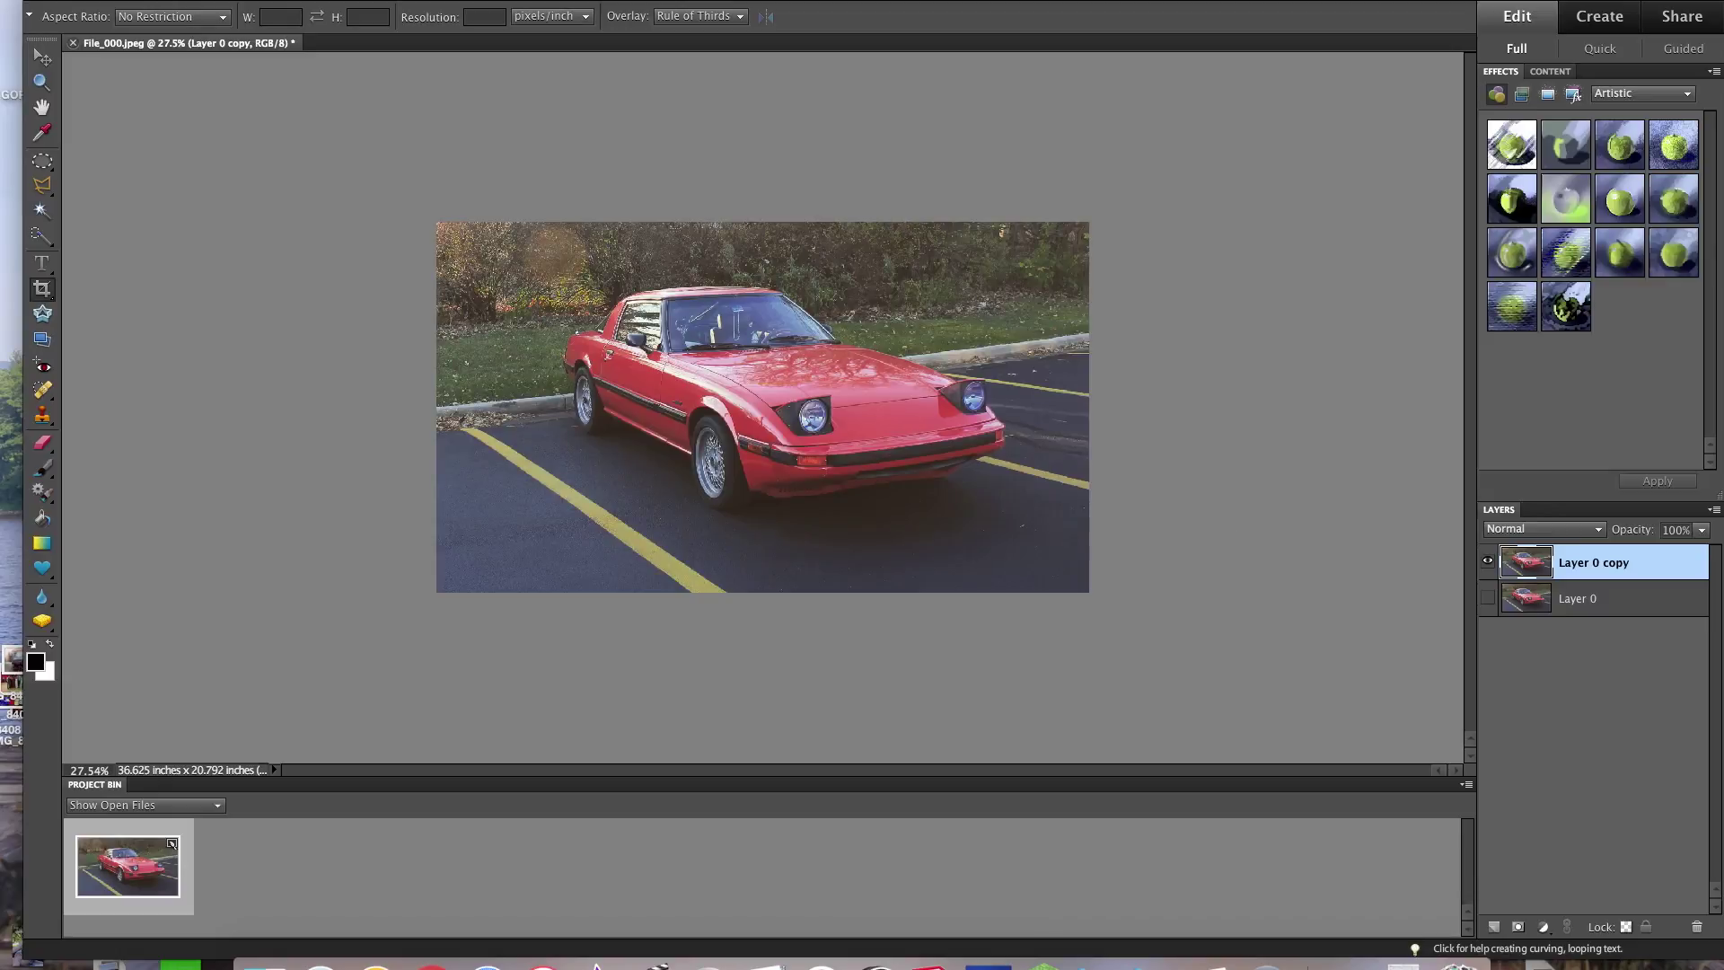
{"action": "left_click", "coordinate": [639, 2]}
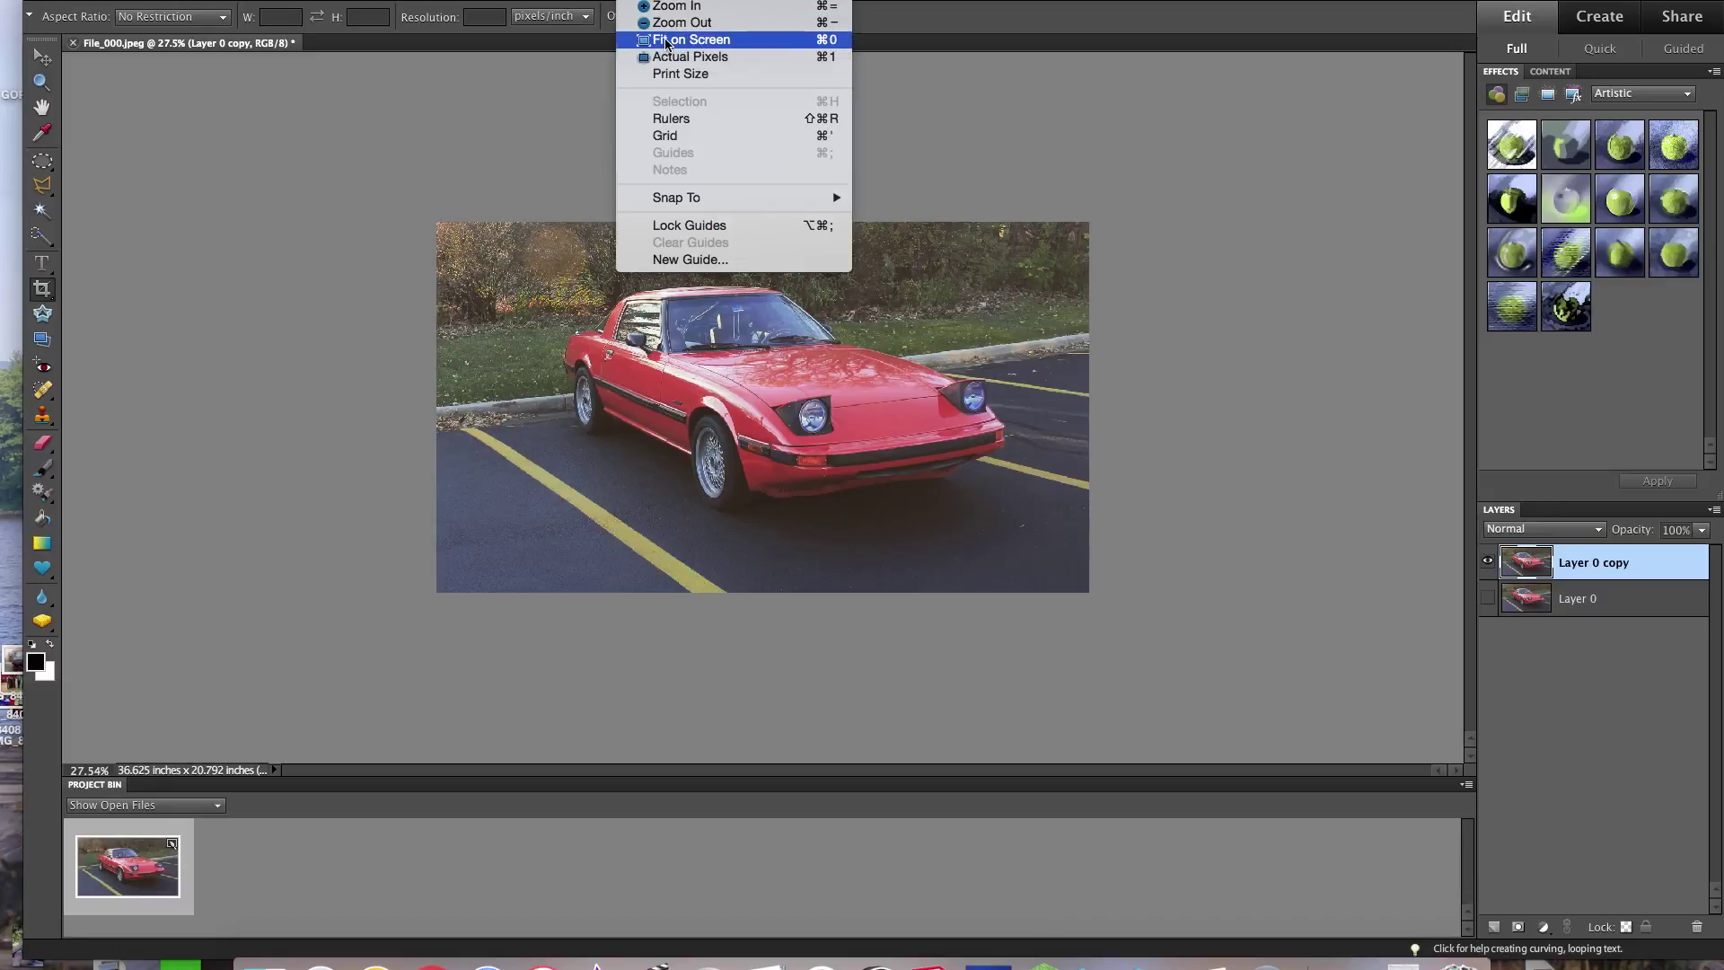
{"action": "left_click", "coordinate": [667, 40]}
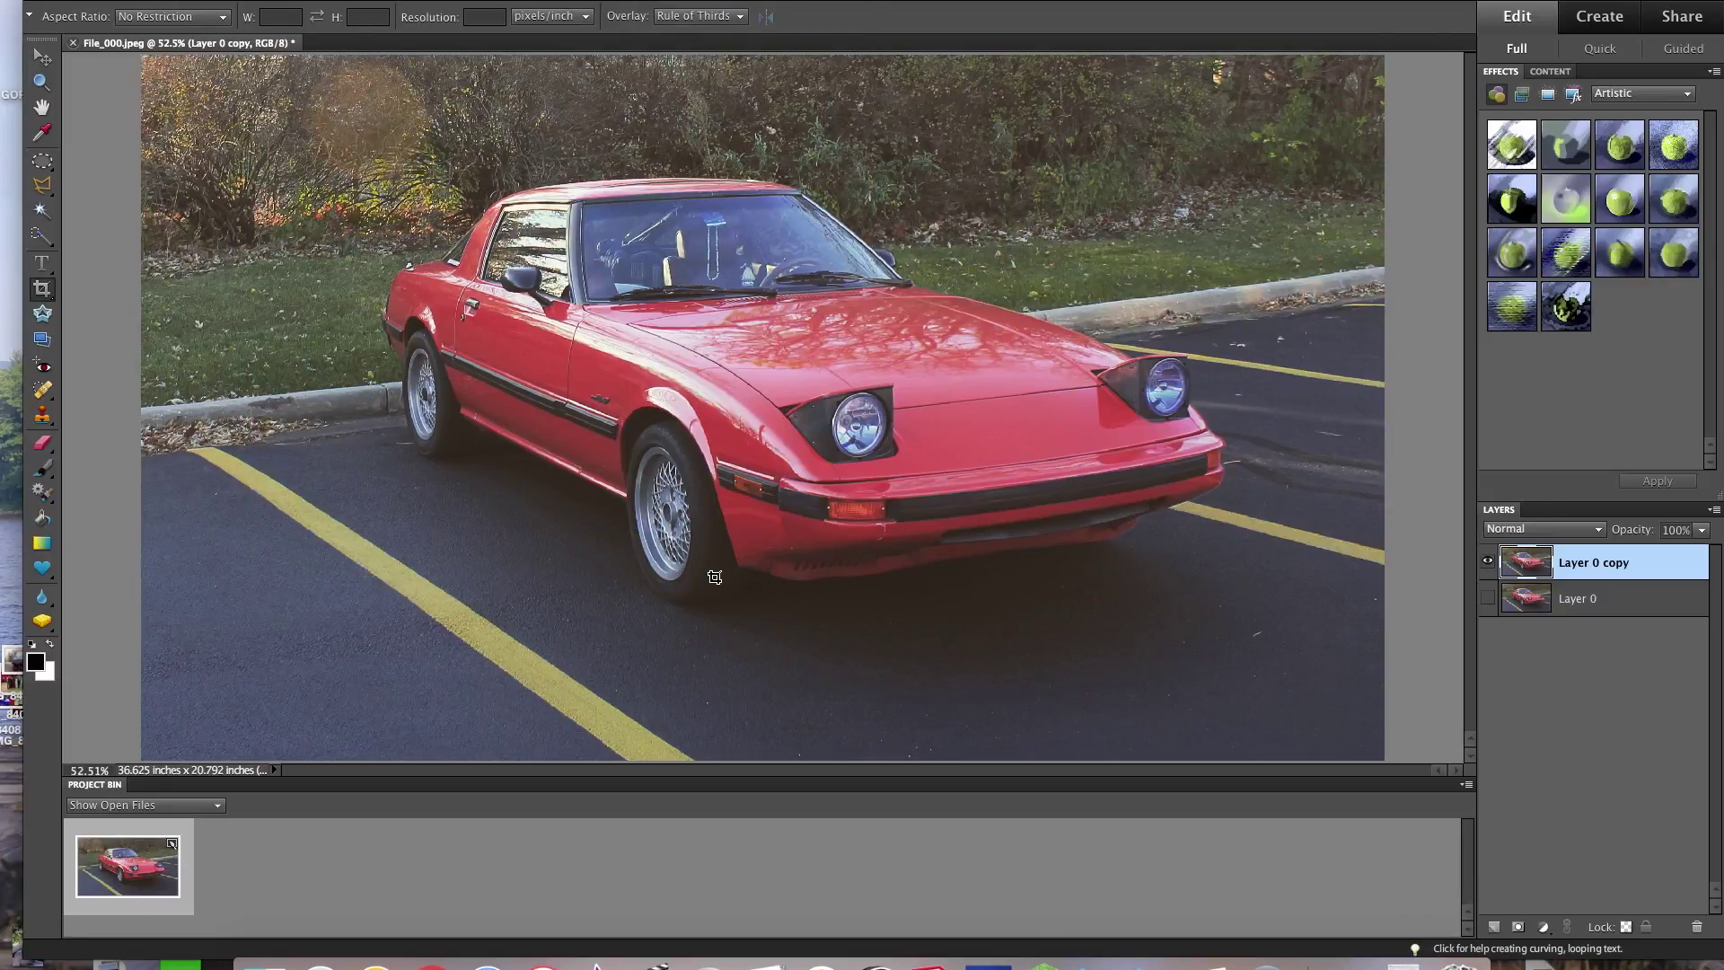
Step: Set up the Eraser with a 41 px brush for working around the car's front wheel
{"action": "left_click", "coordinate": [42, 441]}
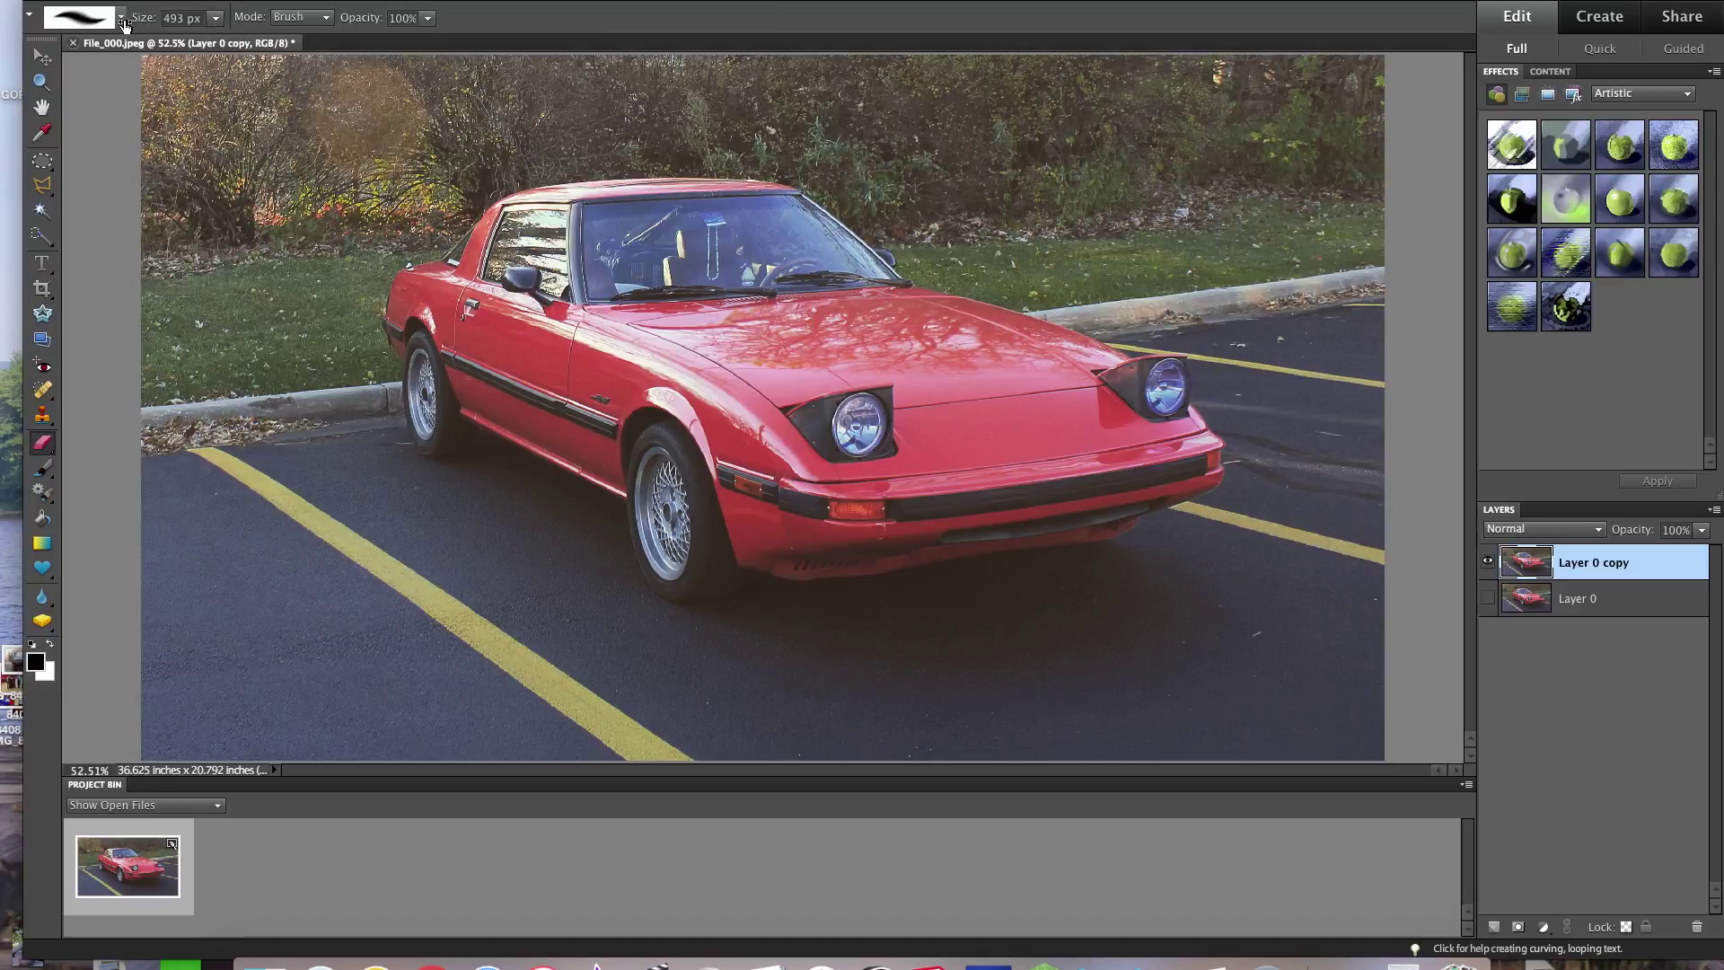
{"action": "left_click", "coordinate": [213, 18]}
{"action": "left_click_drag", "start_coordinate": [210, 40], "coordinate": [163, 39]}
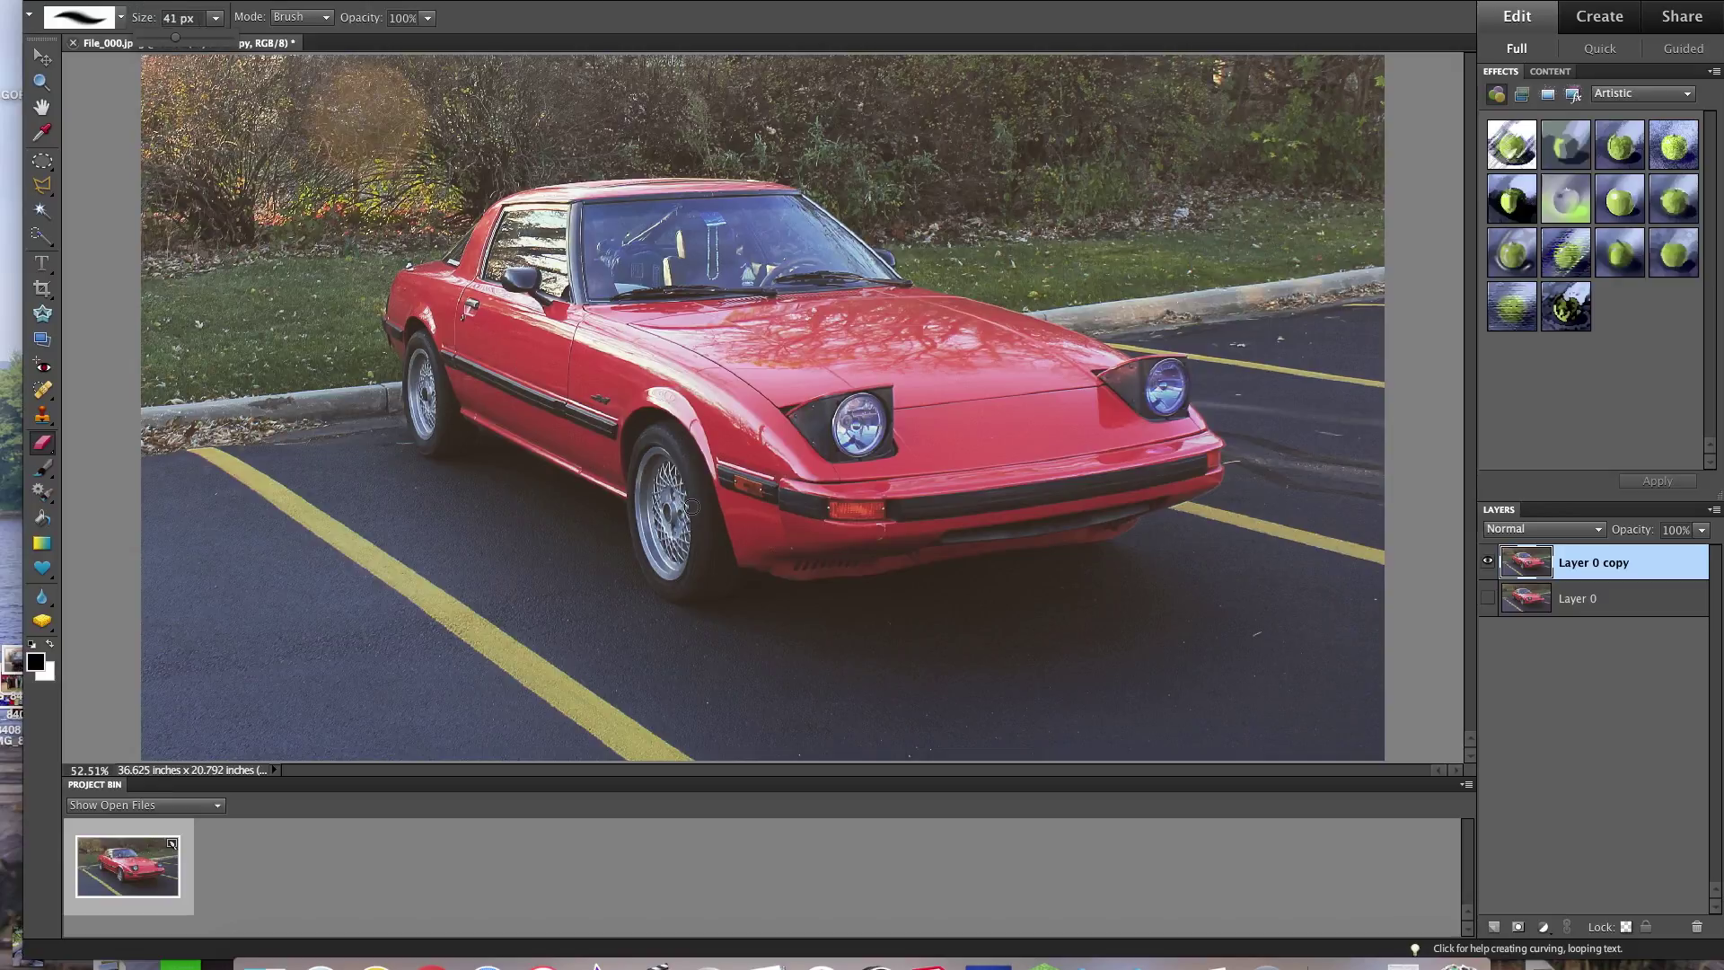
{"action": "key", "text": "super+alt+0"}
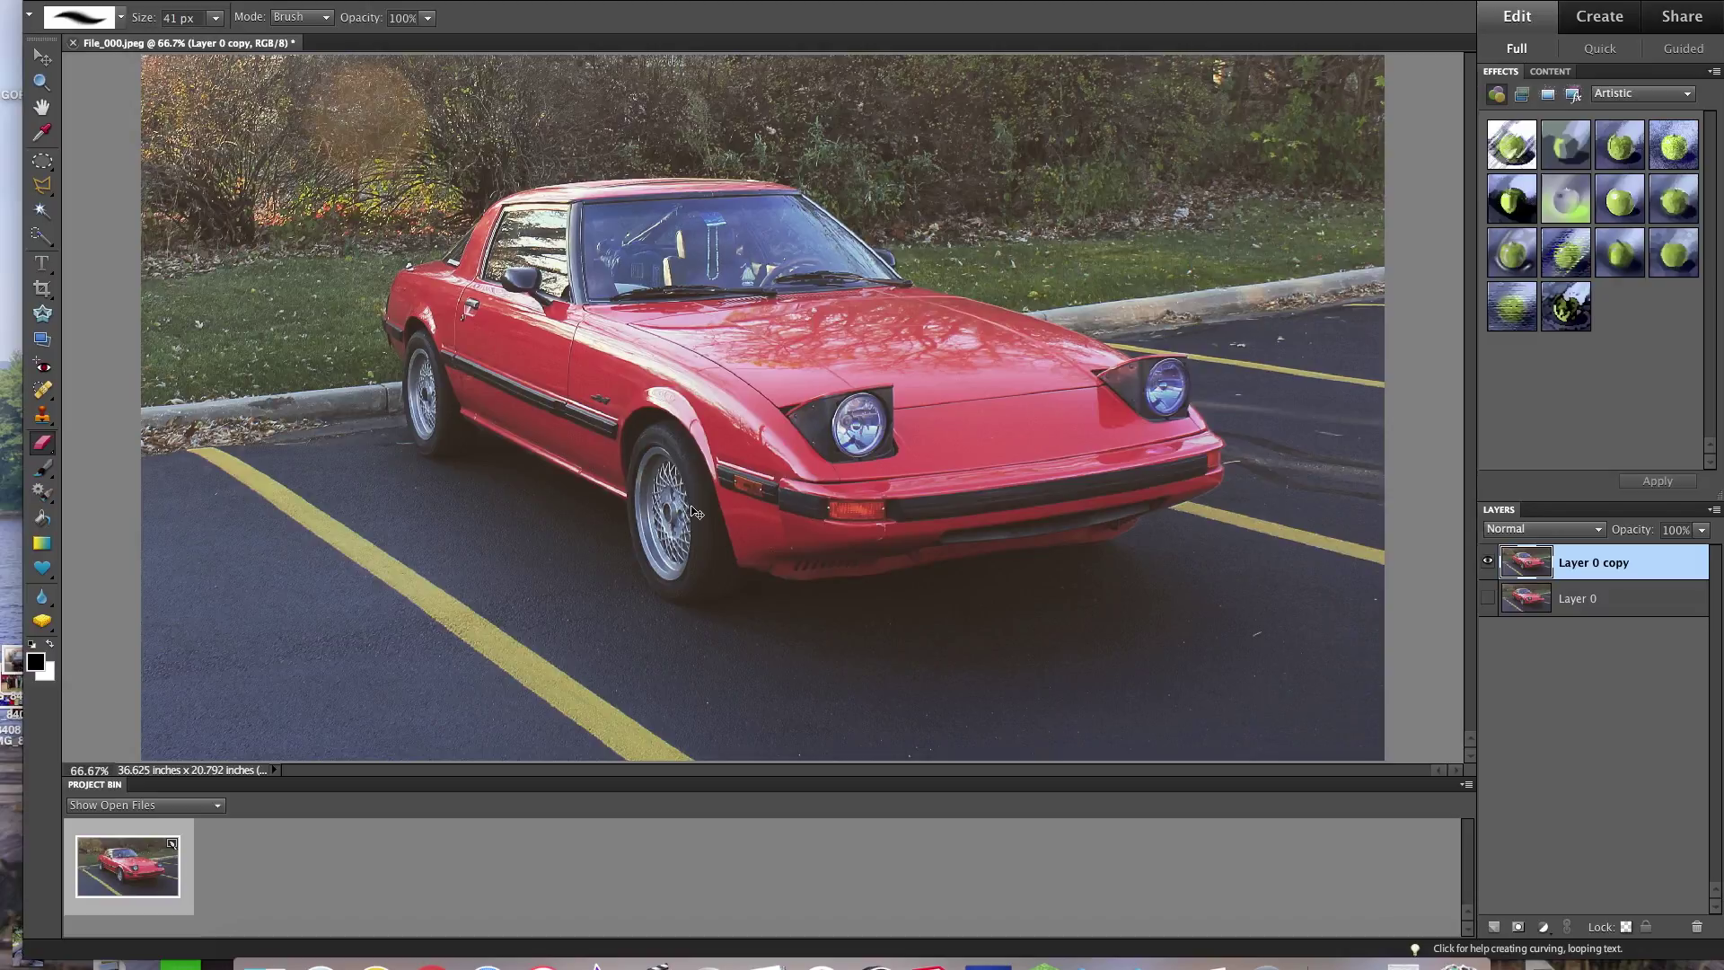
{"action": "key", "text": "super+equal"}
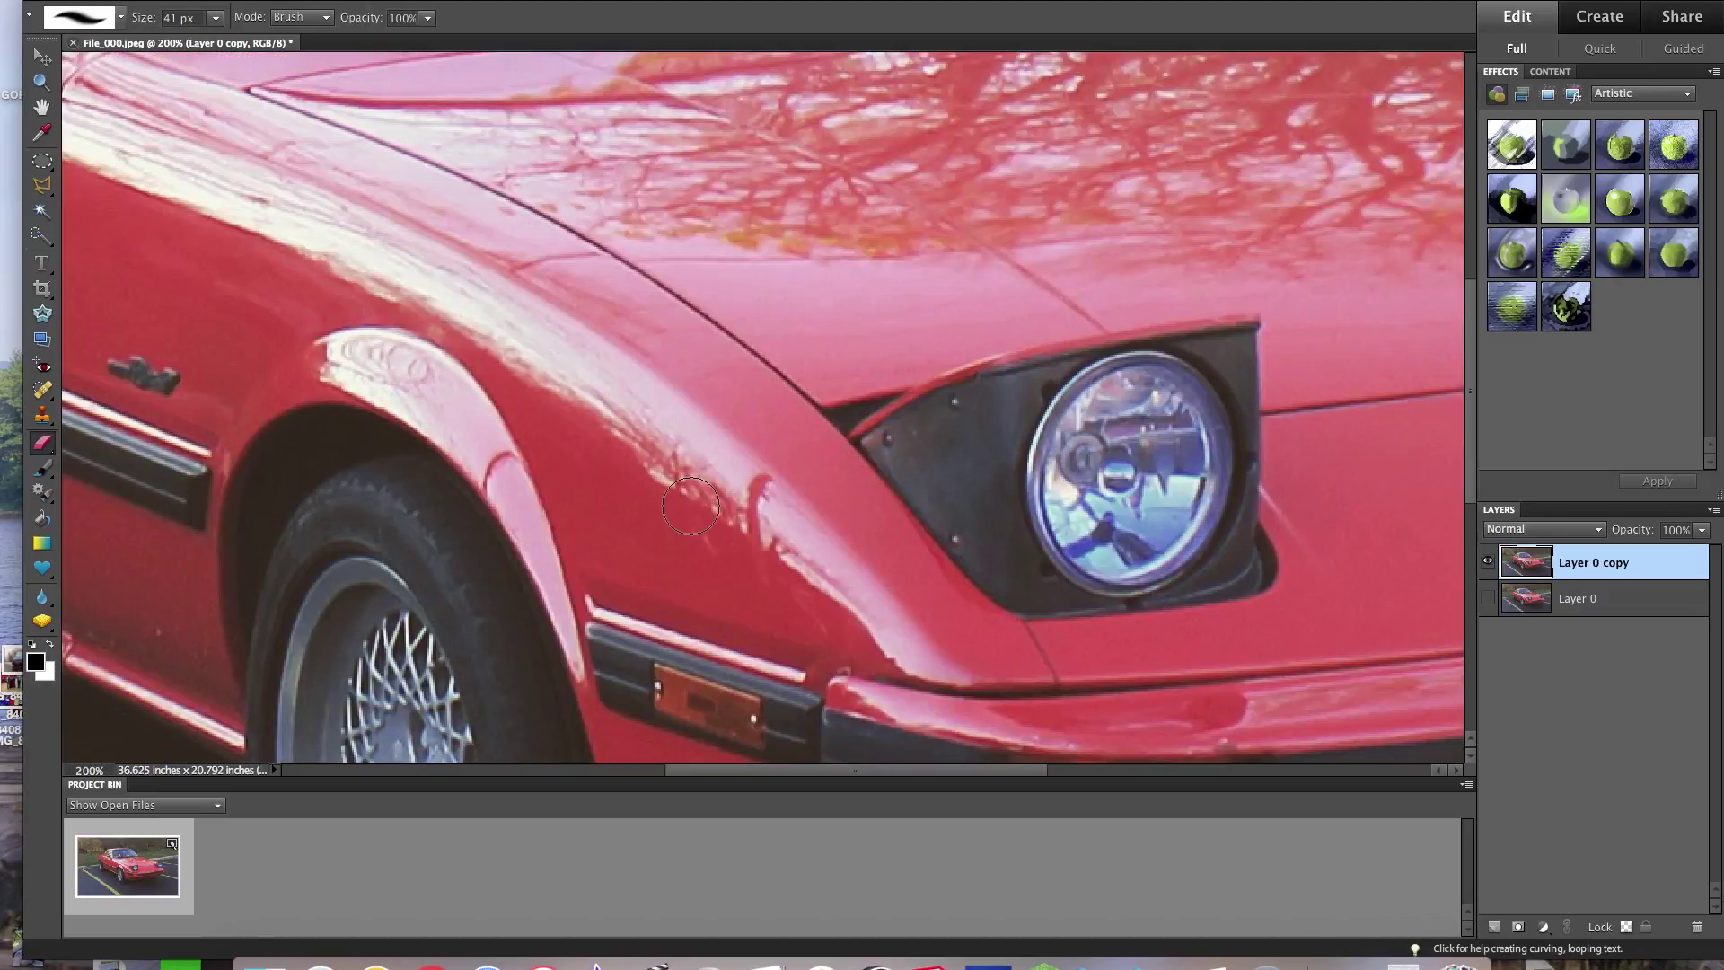
{"action": "scroll", "coordinate": [502, 485], "scroll_direction": "down", "scroll_amount": 2}
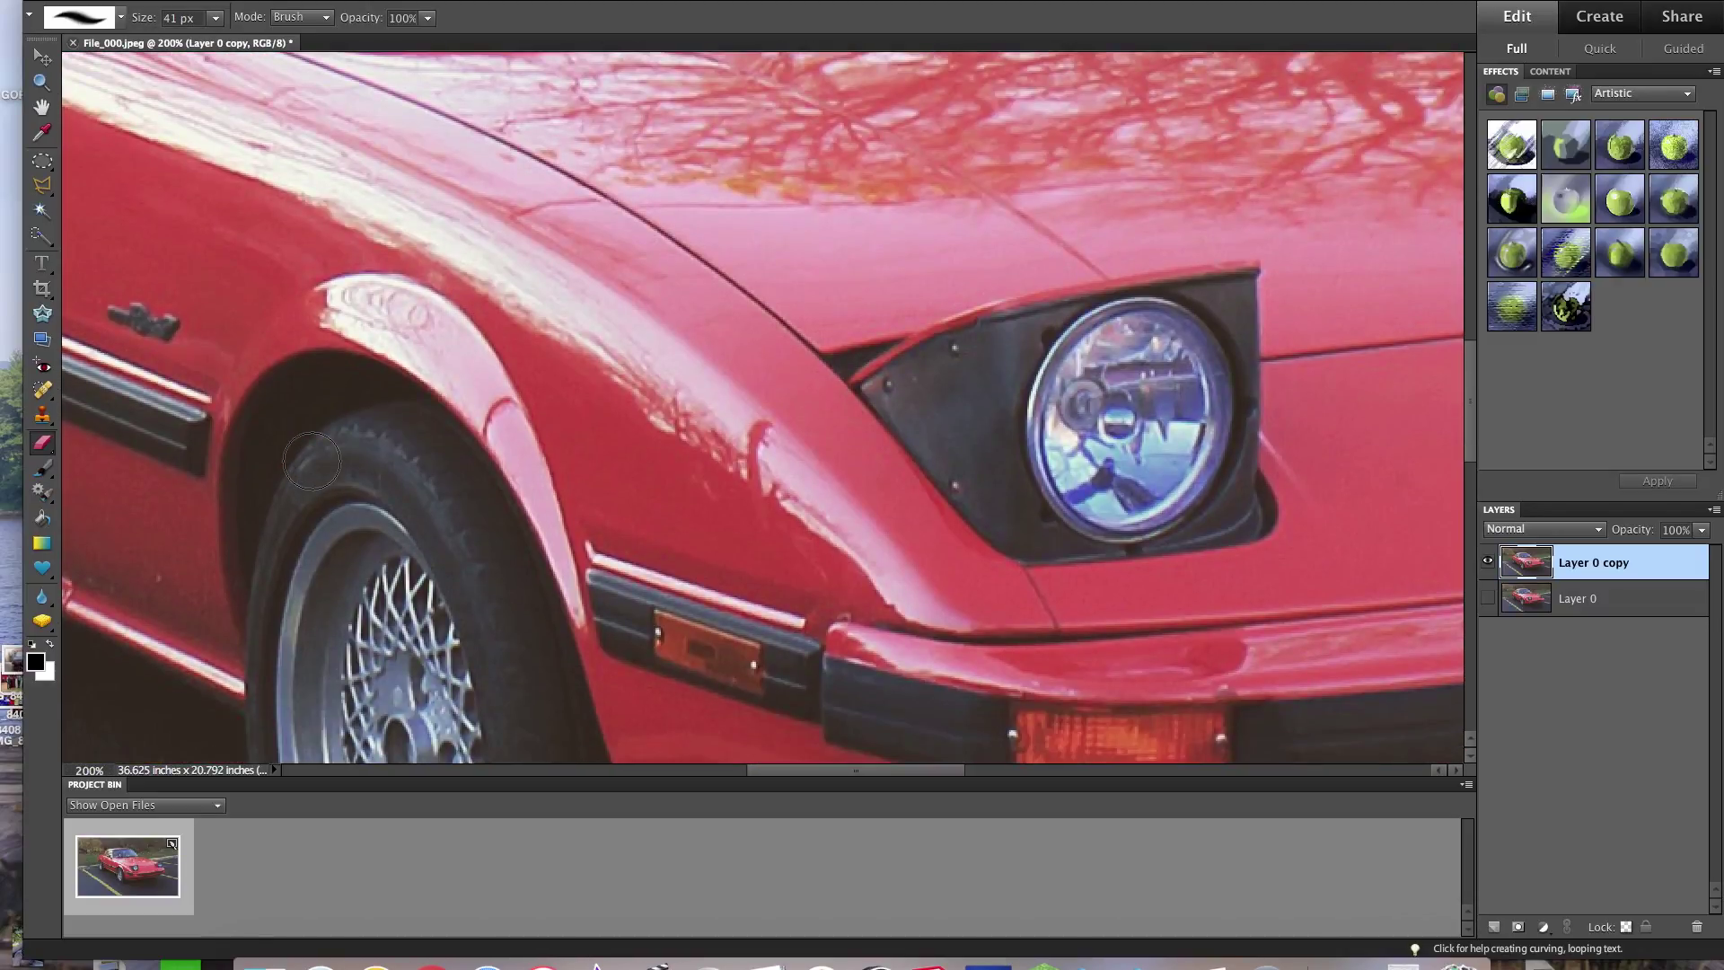
{"action": "scroll", "coordinate": [312, 460], "scroll_direction": "down", "scroll_amount": 2}
{"action": "scroll", "coordinate": [311, 460], "scroll_direction": "down", "scroll_amount": 1}
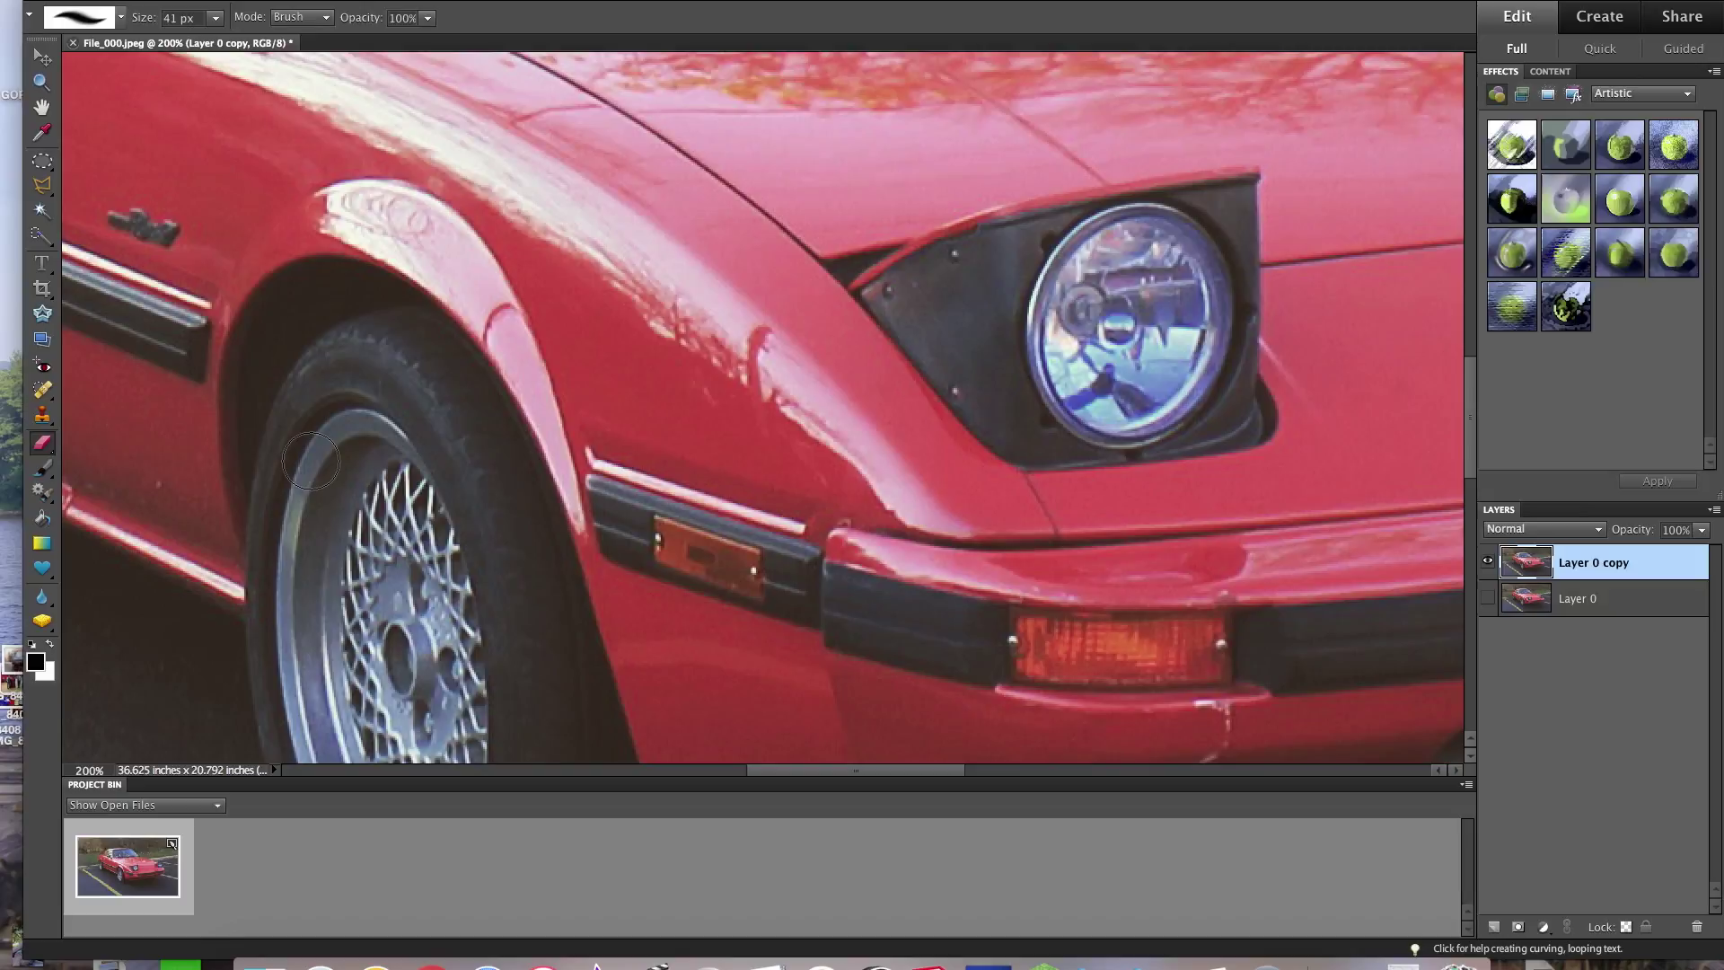
{"action": "scroll", "coordinate": [311, 461], "scroll_direction": "down", "scroll_amount": 5}
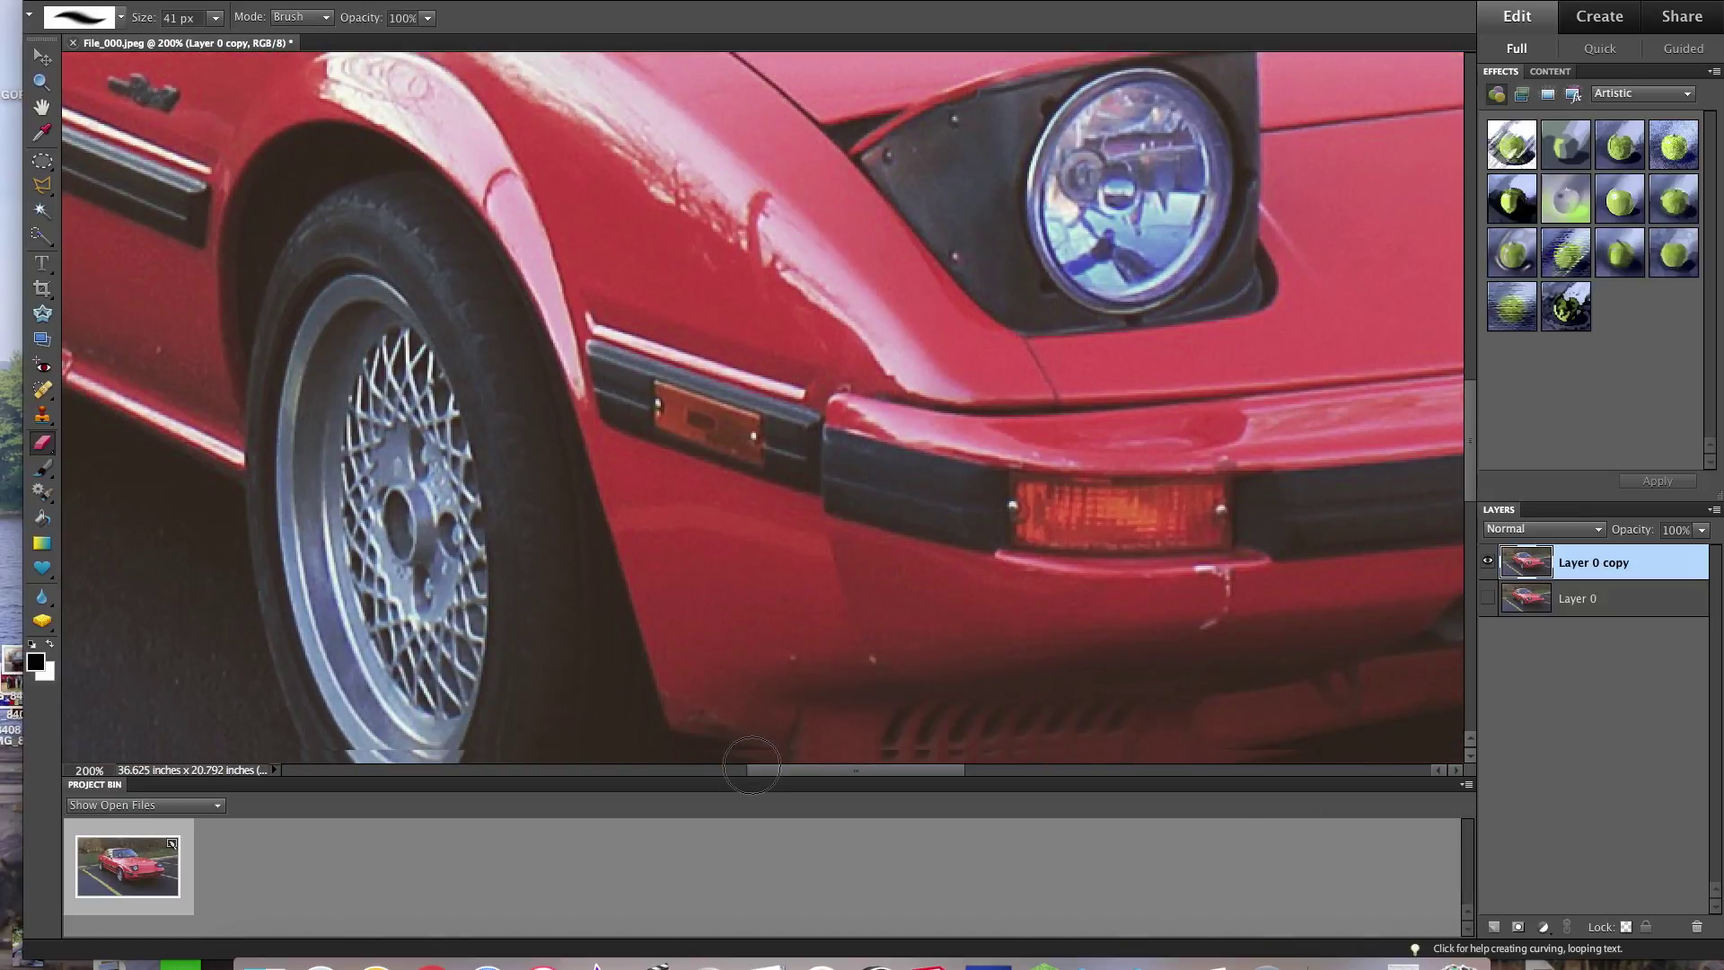
Step: Try erasing a soft-edged spot between the front tire and the bumper's lower corner
{"action": "left_click", "coordinate": [631, 691]}
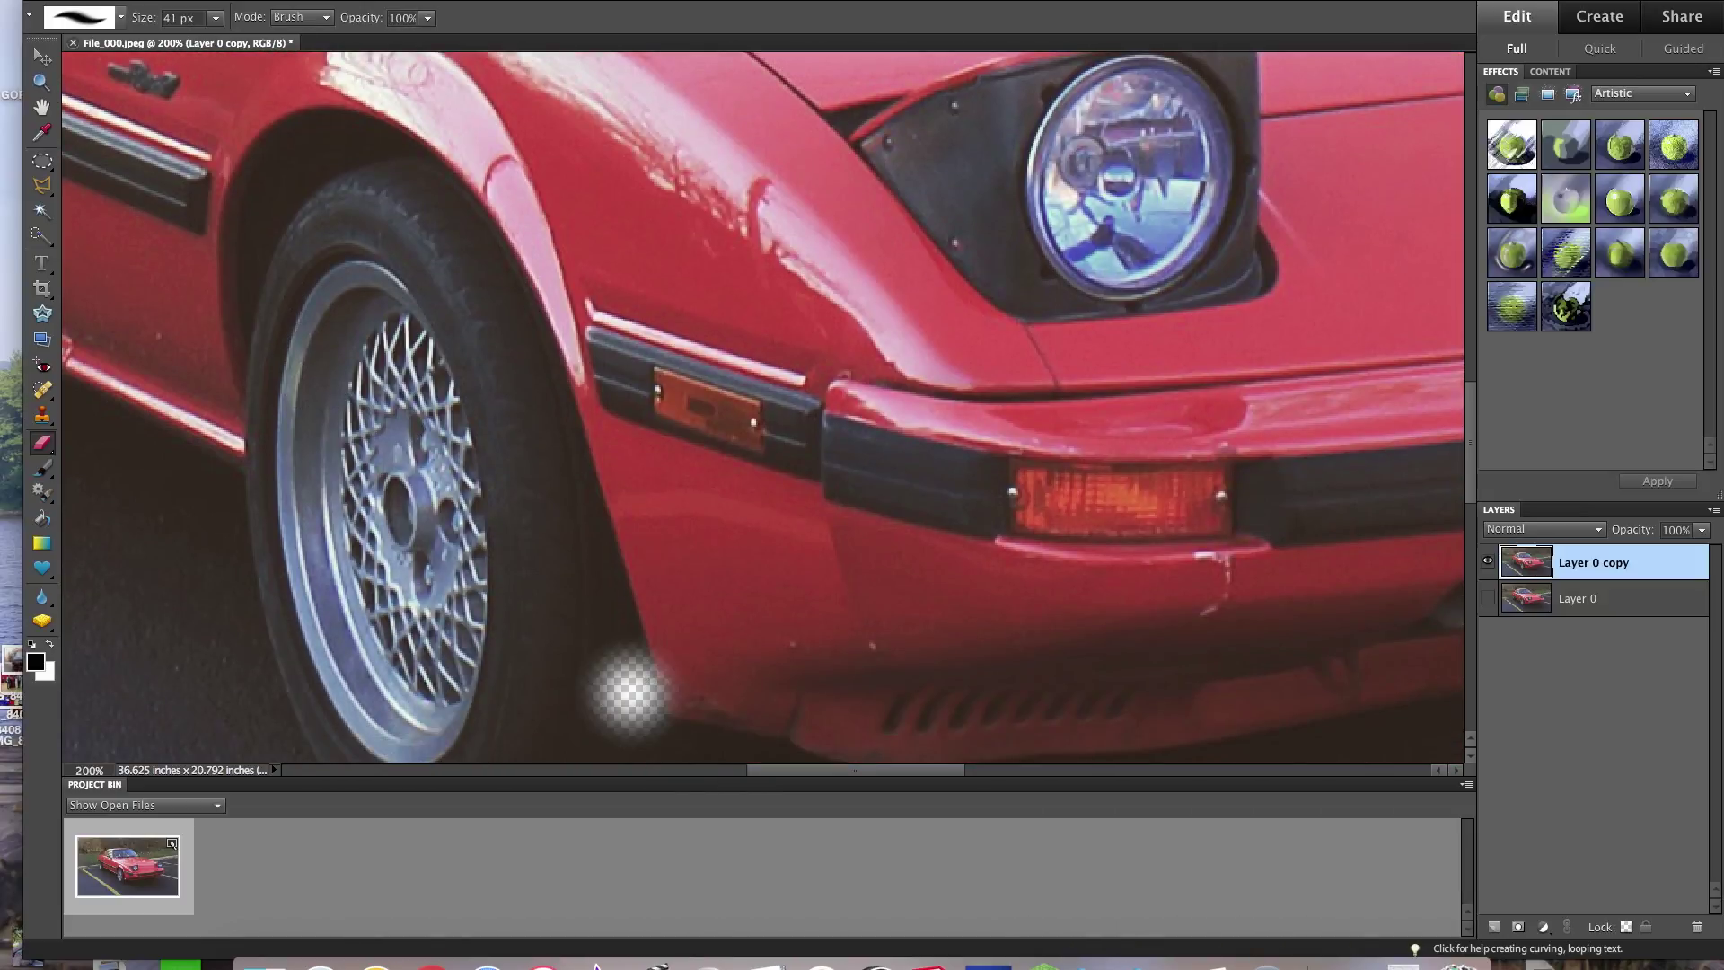
{"action": "left_click", "coordinate": [334, 2]}
{"action": "key", "text": "super+z"}
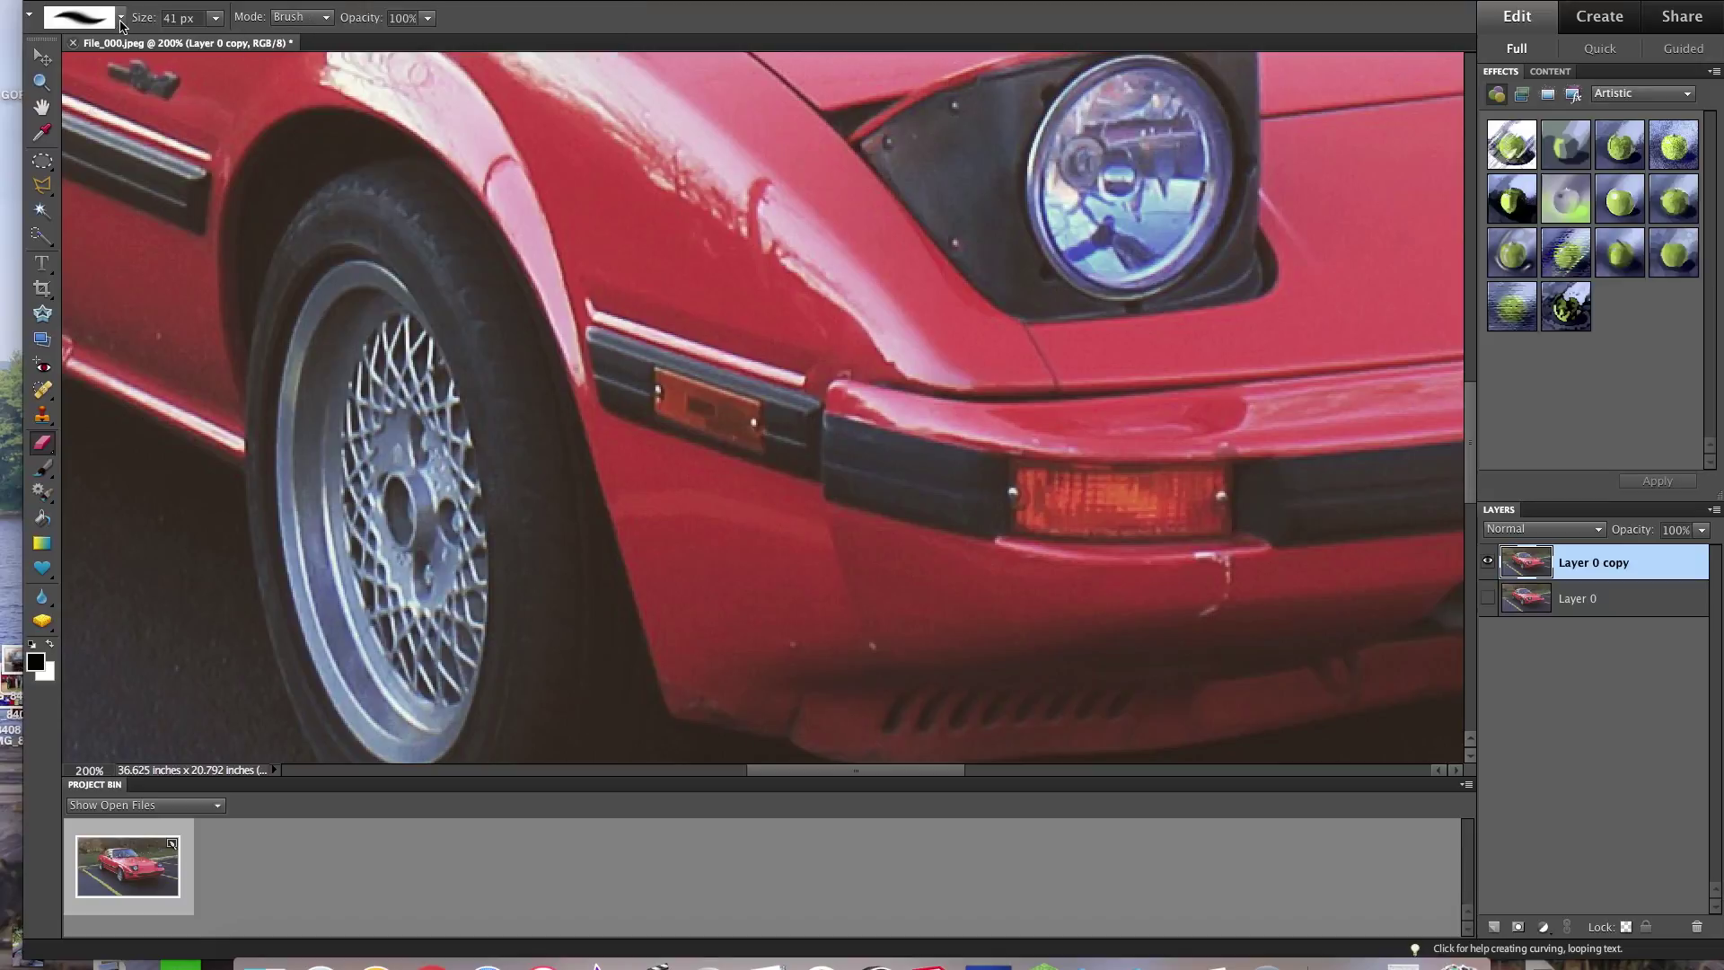
Step: Switch the Eraser to the hard round 19 px default brush and enlarge it to 24 px
{"action": "left_click", "coordinate": [120, 17]}
{"action": "left_click", "coordinate": [188, 97]}
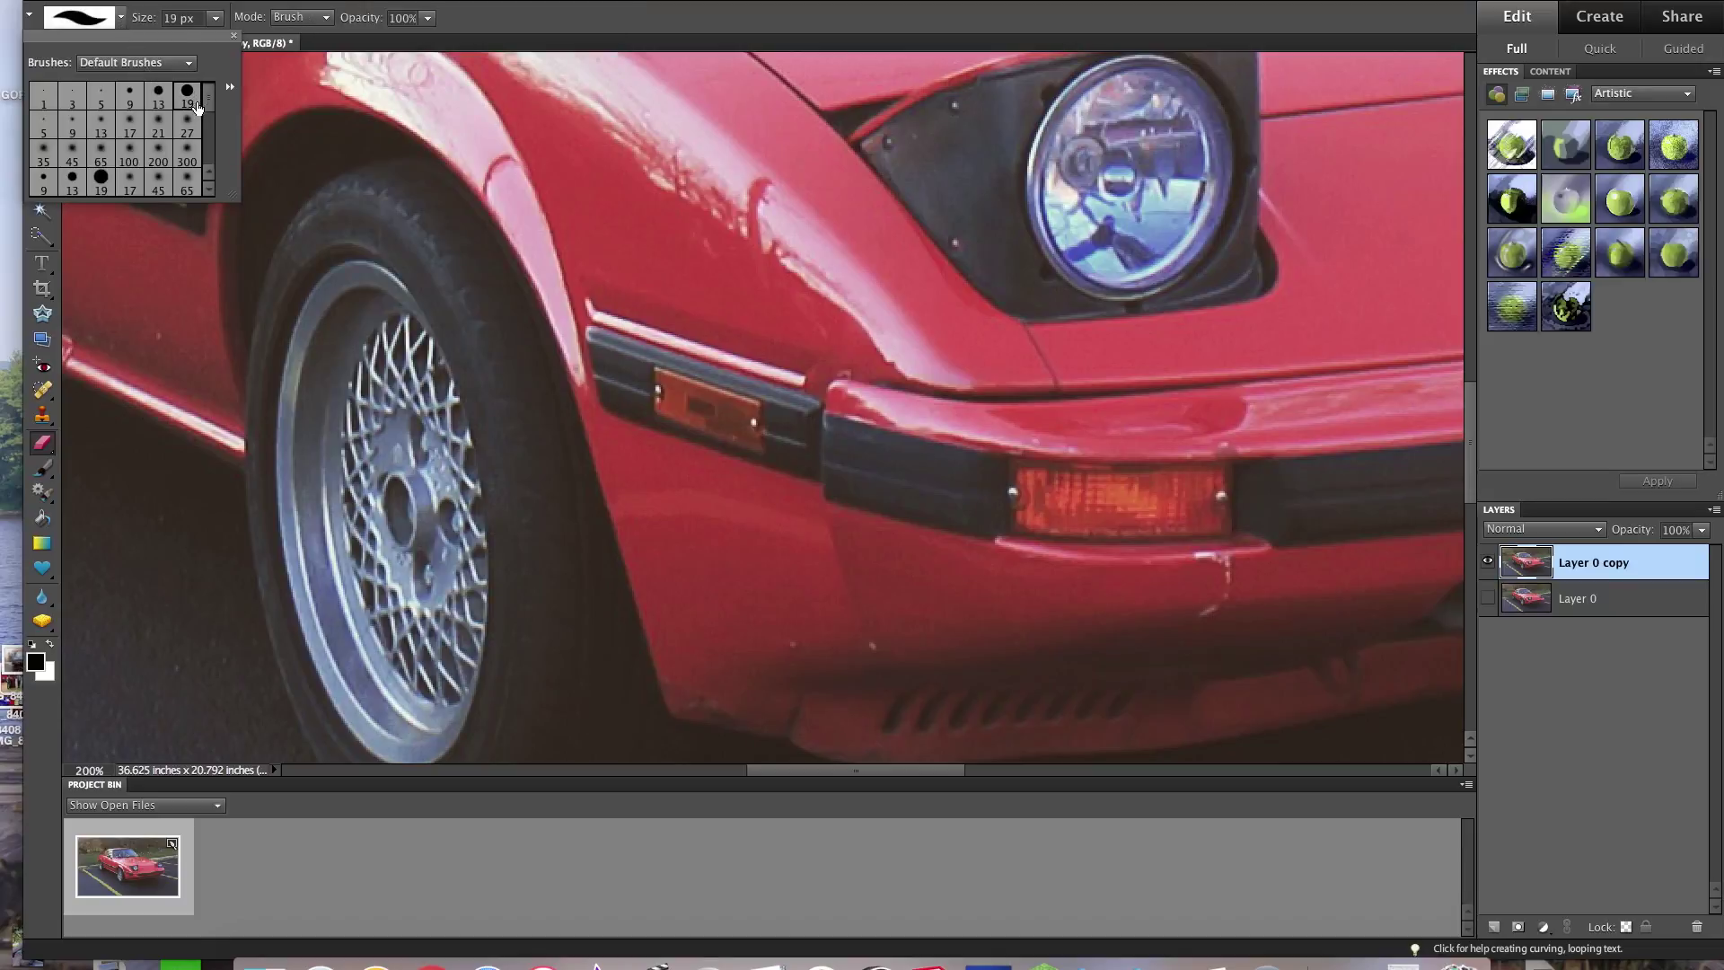
{"action": "left_click", "coordinate": [209, 21]}
{"action": "left_click_drag", "start_coordinate": [215, 41], "coordinate": [220, 38]}
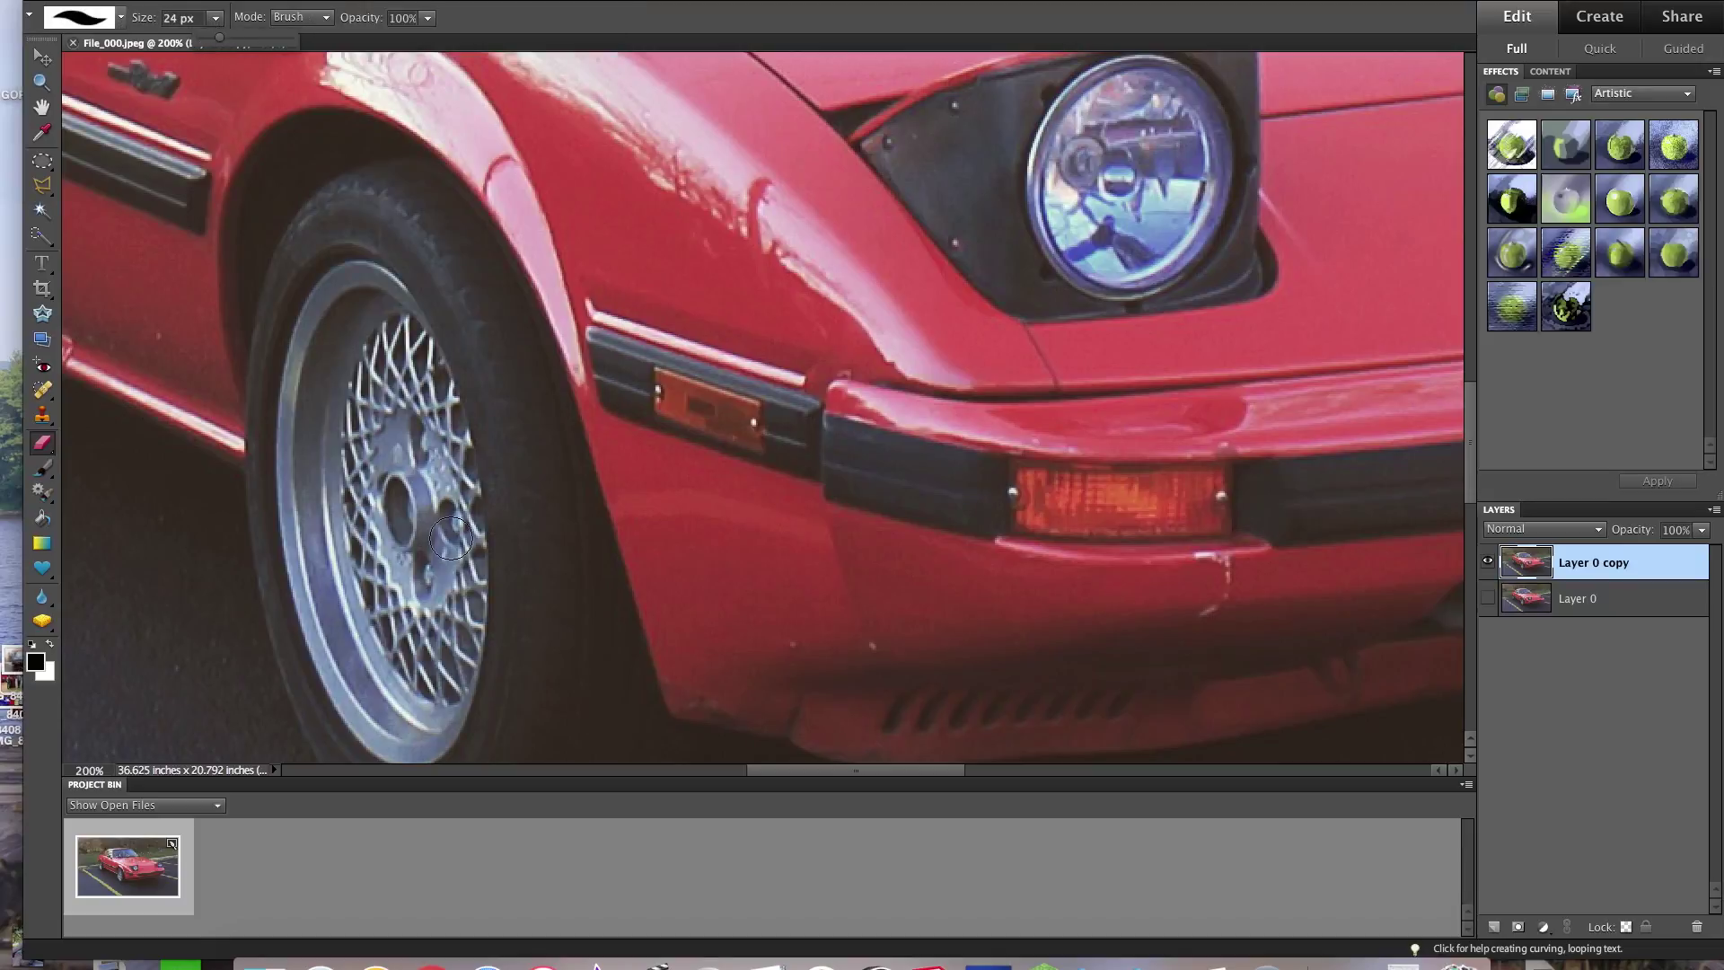
Step: Erase a strip from the bumper's lower corner around the front wheel arch and along the sill to the rear wheel
{"action": "left_click", "coordinate": [643, 704]}
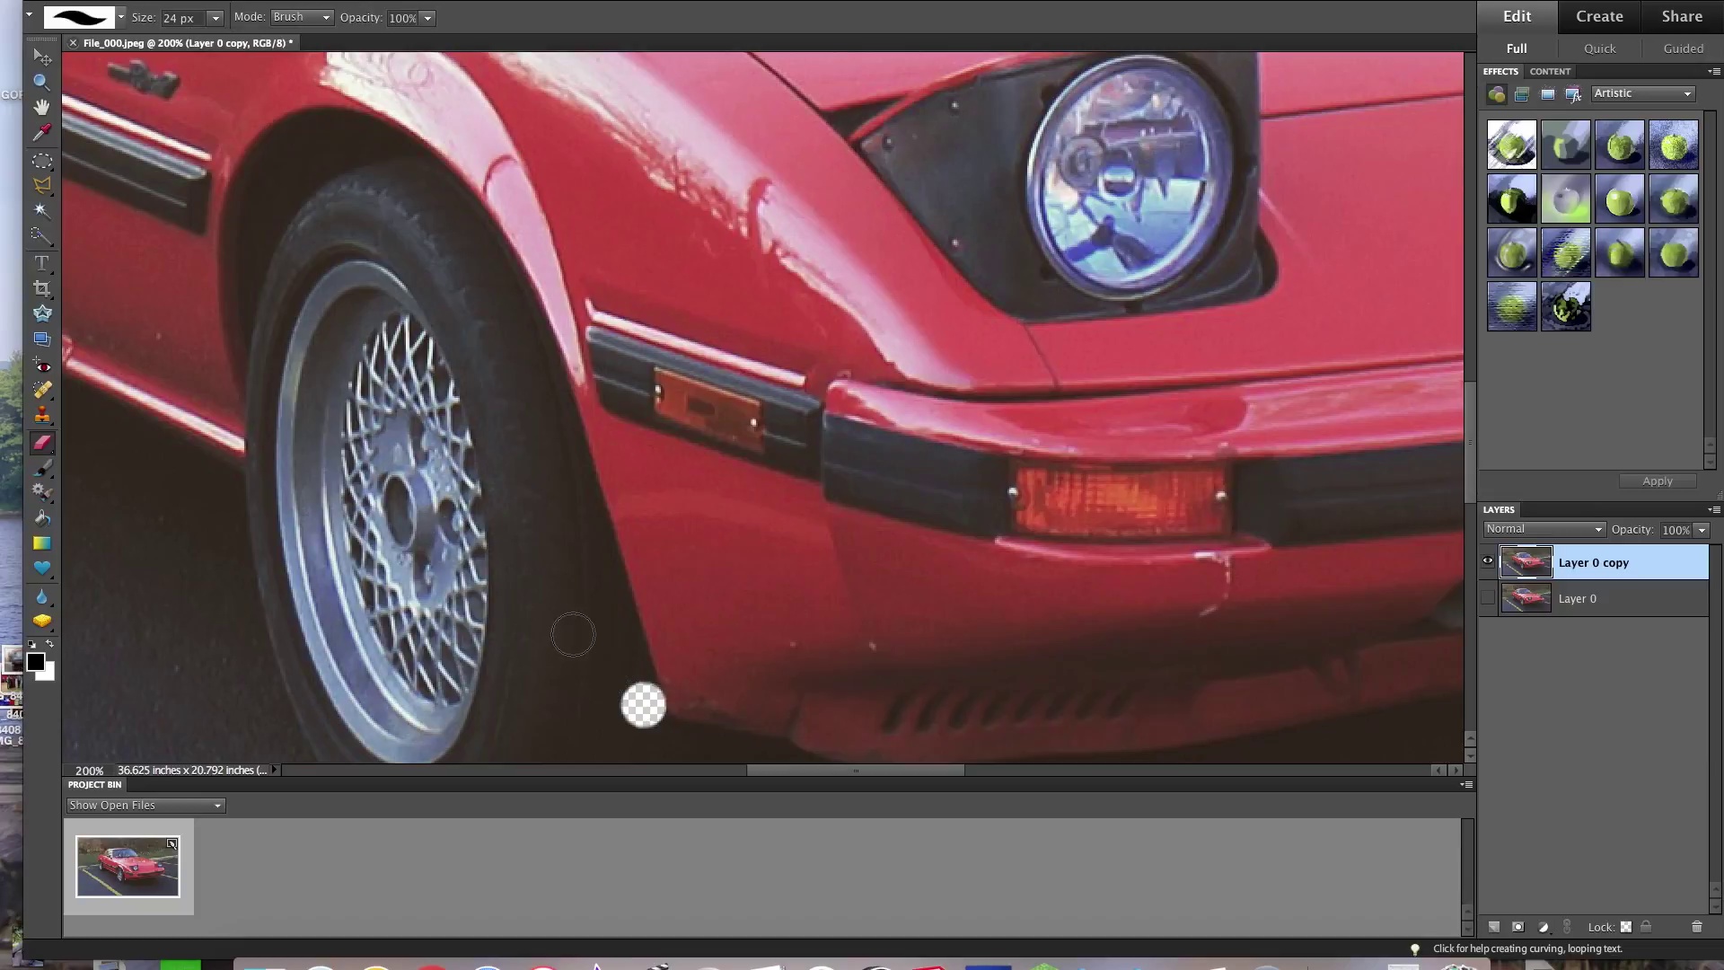
{"action": "mouse_move", "coordinate": [584, 512]}
{"action": "left_mouse_down"}
{"action": "mouse_move", "coordinate": [475, 235]}
{"action": "mouse_move", "coordinate": [433, 182]}
{"action": "mouse_move", "coordinate": [330, 131]}
{"action": "mouse_move", "coordinate": [268, 162]}
{"action": "mouse_move", "coordinate": [246, 240]}
{"action": "mouse_move", "coordinate": [256, 489]}
{"action": "left_mouse_up"}
{"action": "left_click_drag", "start_coordinate": [790, 771], "coordinate": [663, 770]}
{"action": "left_click", "coordinate": [596, 252], "text": "shift"}
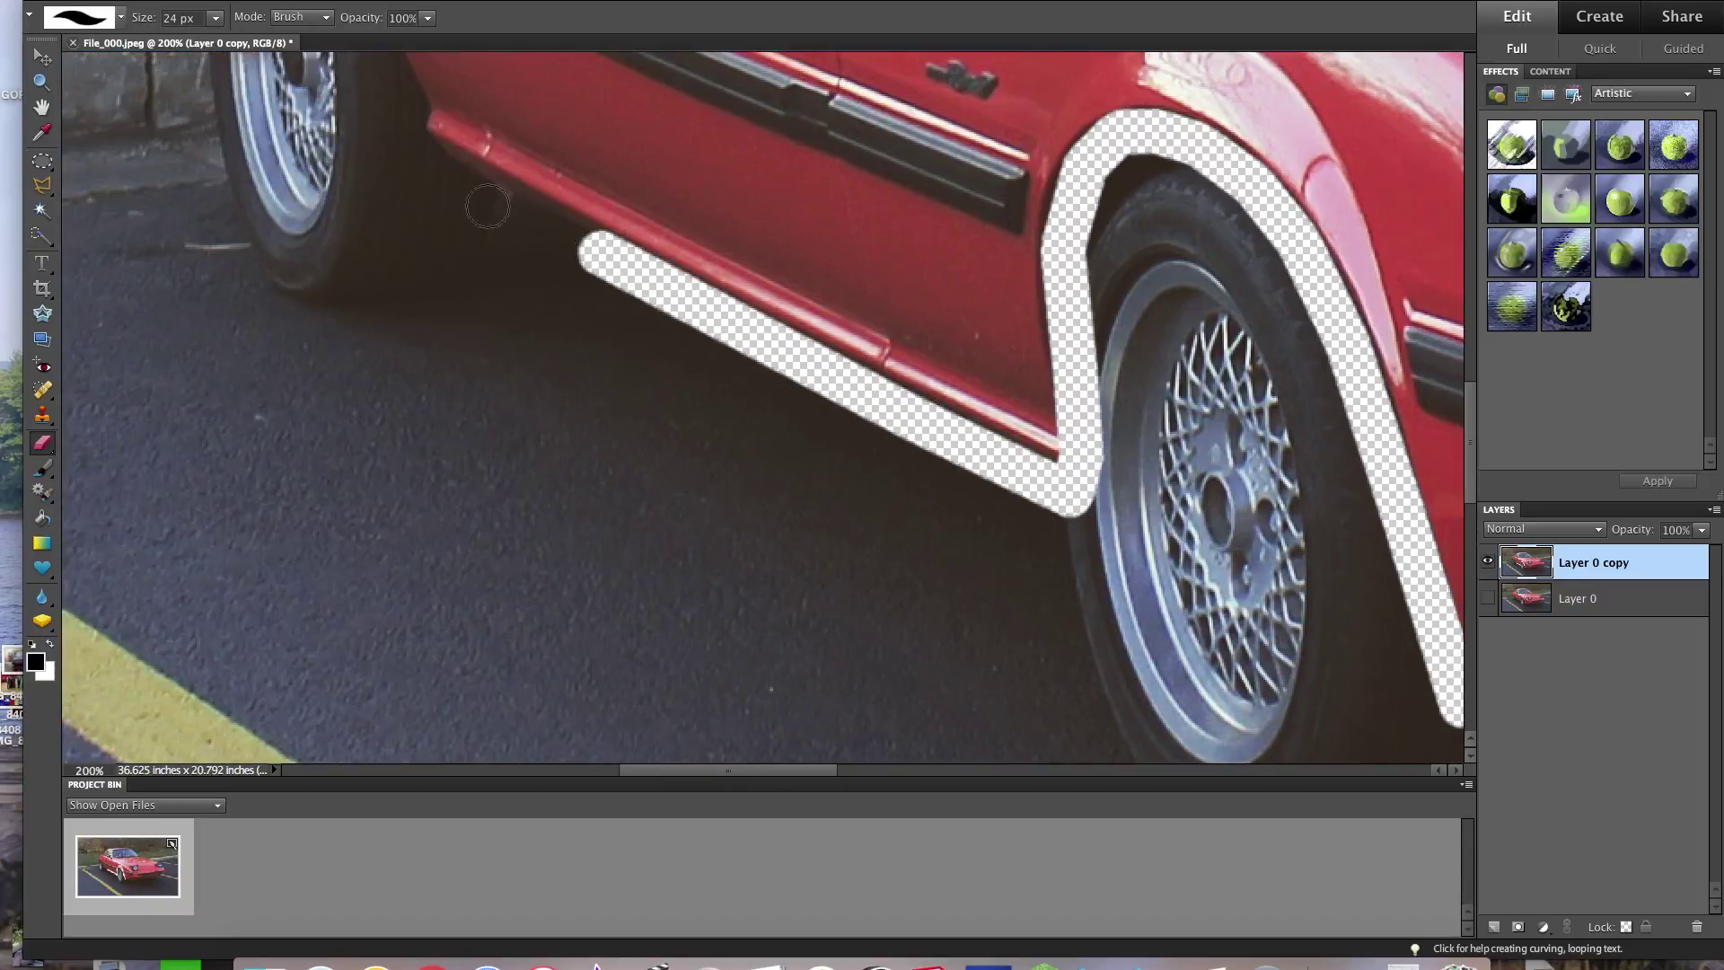
{"action": "left_click", "coordinate": [424, 162], "text": "shift"}
Step: Erase a strip around the rear wheel arch and up along the outer edge of the rear bumper
{"action": "scroll", "coordinate": [404, 188], "scroll_direction": "down", "scroll_amount": 1}
{"action": "scroll", "coordinate": [377, 220], "scroll_direction": "up", "scroll_amount": 5}
{"action": "scroll", "coordinate": [372, 228], "scroll_direction": "up", "scroll_amount": 4}
{"action": "mouse_move", "coordinate": [417, 493]}
{"action": "left_mouse_down"}
{"action": "mouse_move", "coordinate": [264, 133]}
{"action": "mouse_move", "coordinate": [244, 131]}
{"action": "mouse_move", "coordinate": [232, 290]}
{"action": "left_mouse_up"}
{"action": "scroll", "coordinate": [232, 298], "scroll_direction": "up", "scroll_amount": 3}
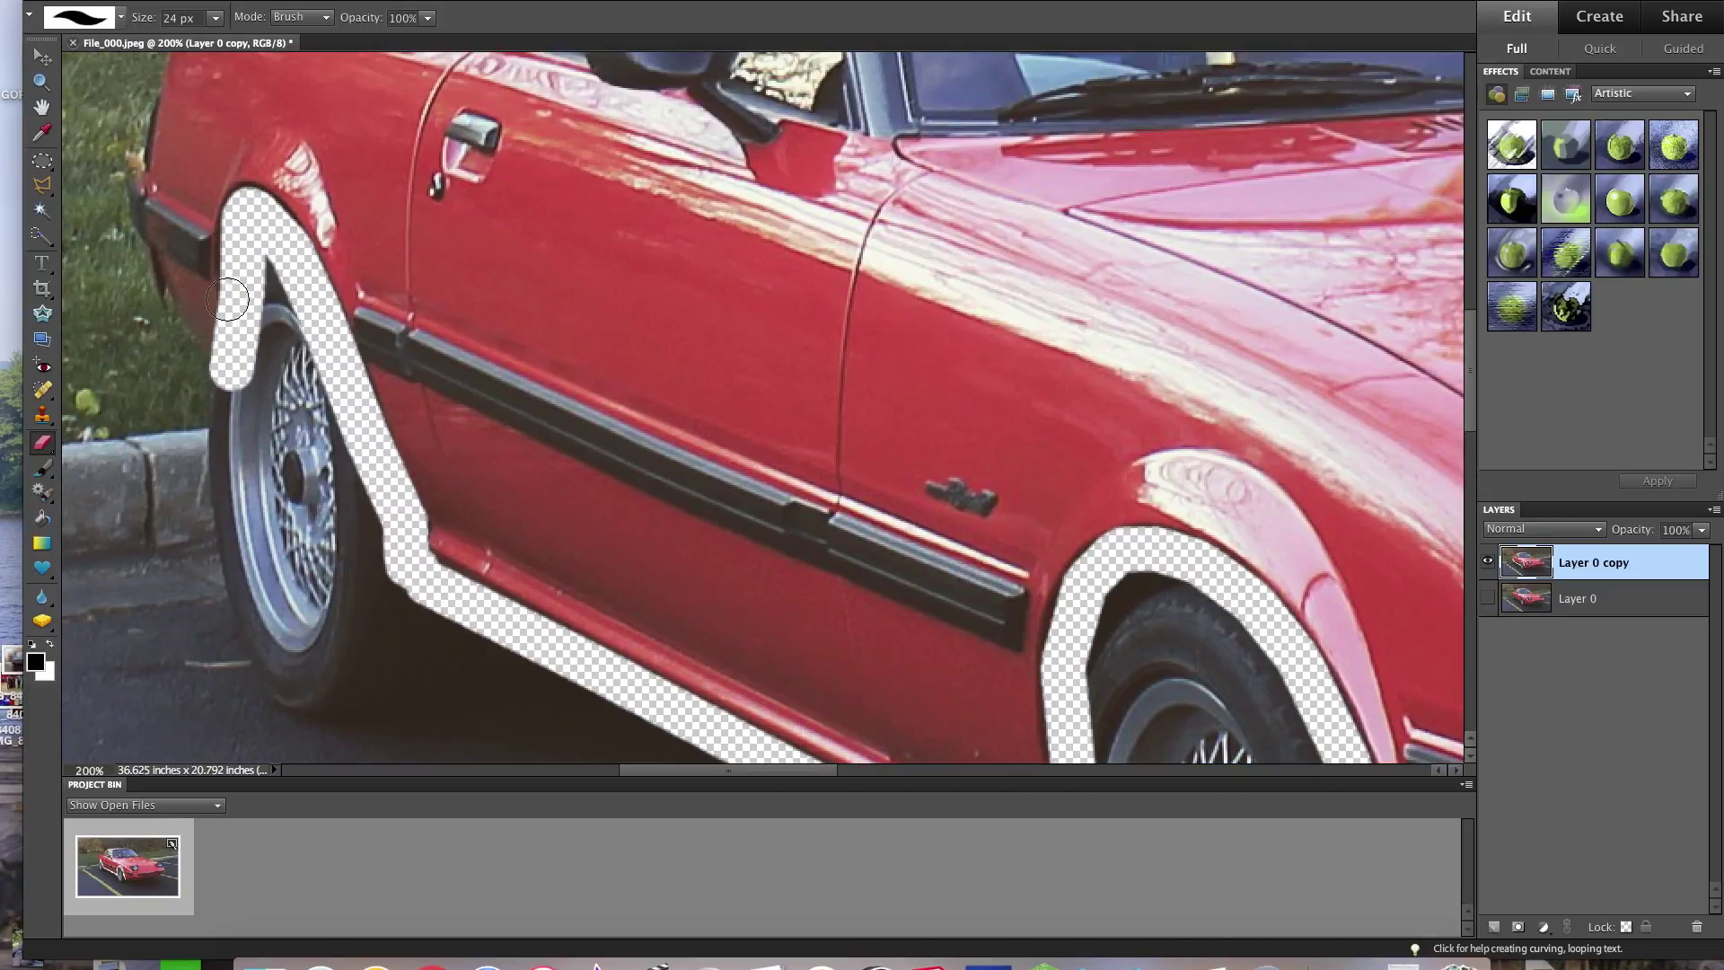
{"action": "left_click_drag", "start_coordinate": [254, 207], "coordinate": [242, 234]}
{"action": "mouse_move", "coordinate": [187, 369]}
{"action": "left_mouse_down"}
{"action": "mouse_move", "coordinate": [126, 254]}
{"action": "mouse_move", "coordinate": [108, 161]}
{"action": "left_mouse_up"}
{"action": "scroll", "coordinate": [108, 161], "scroll_direction": "down", "scroll_amount": 2}
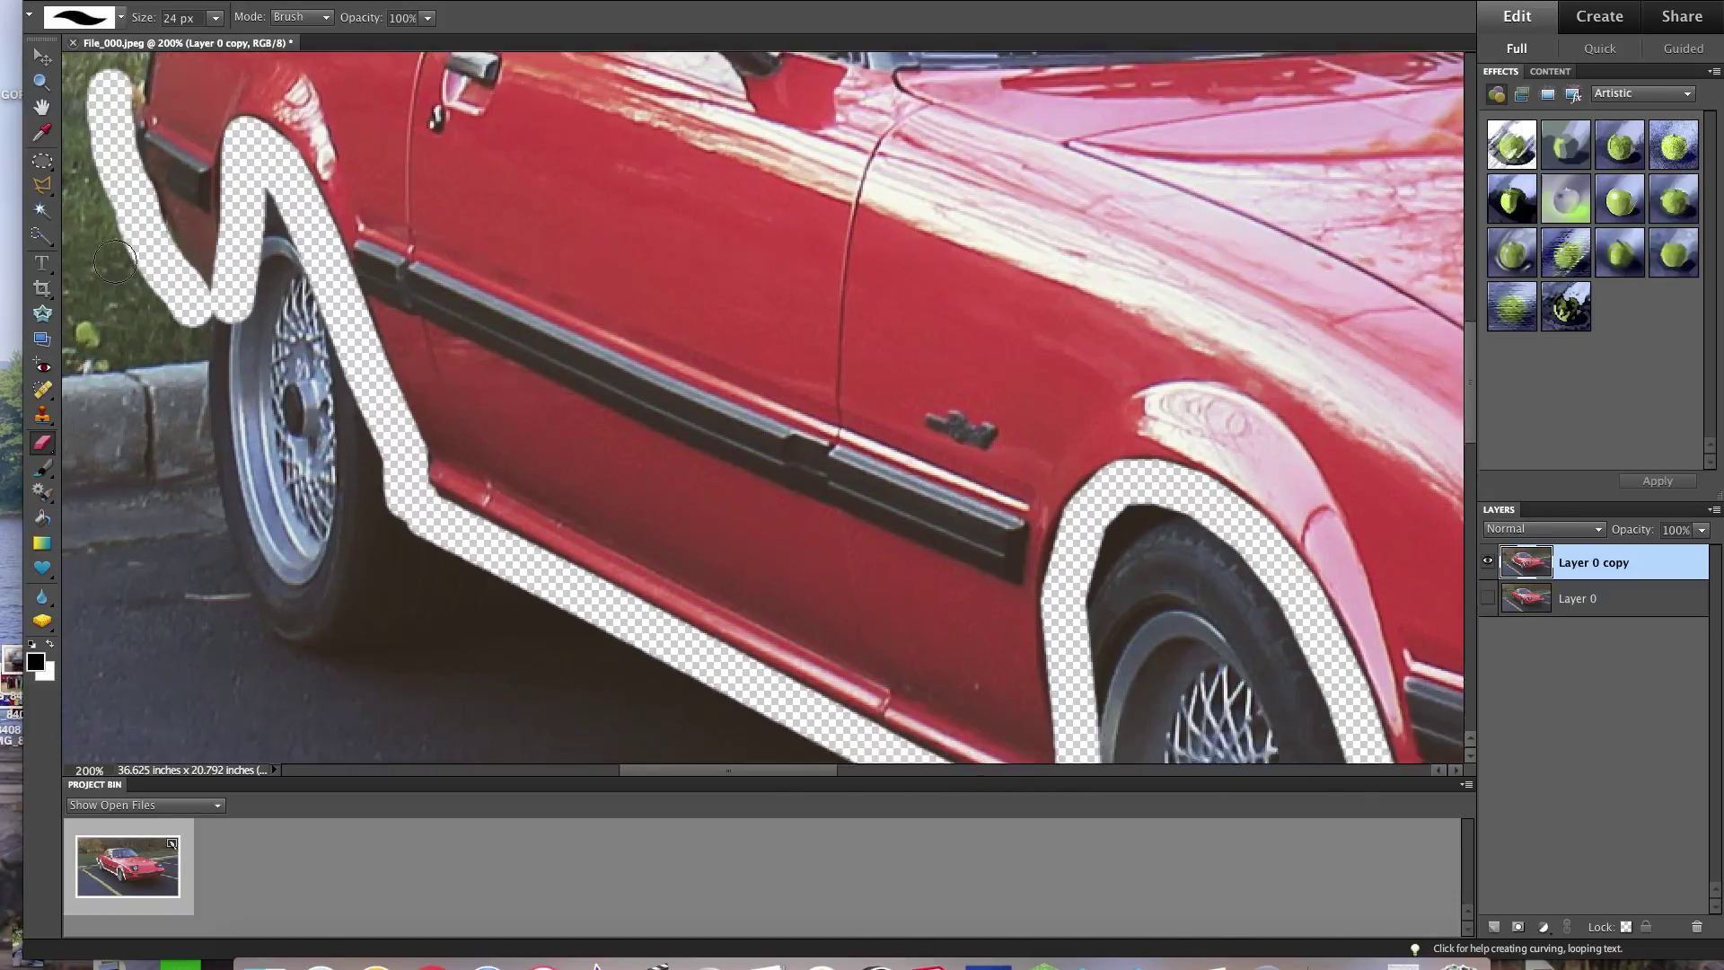
{"action": "scroll", "coordinate": [109, 179], "scroll_direction": "up", "scroll_amount": 4}
{"action": "key", "text": "super+z"}
{"action": "left_click", "coordinate": [108, 297]}
{"action": "mouse_move", "coordinate": [106, 325]}
{"action": "left_mouse_down"}
{"action": "mouse_move", "coordinate": [147, 422]}
{"action": "mouse_move", "coordinate": [215, 467]}
{"action": "left_mouse_up"}
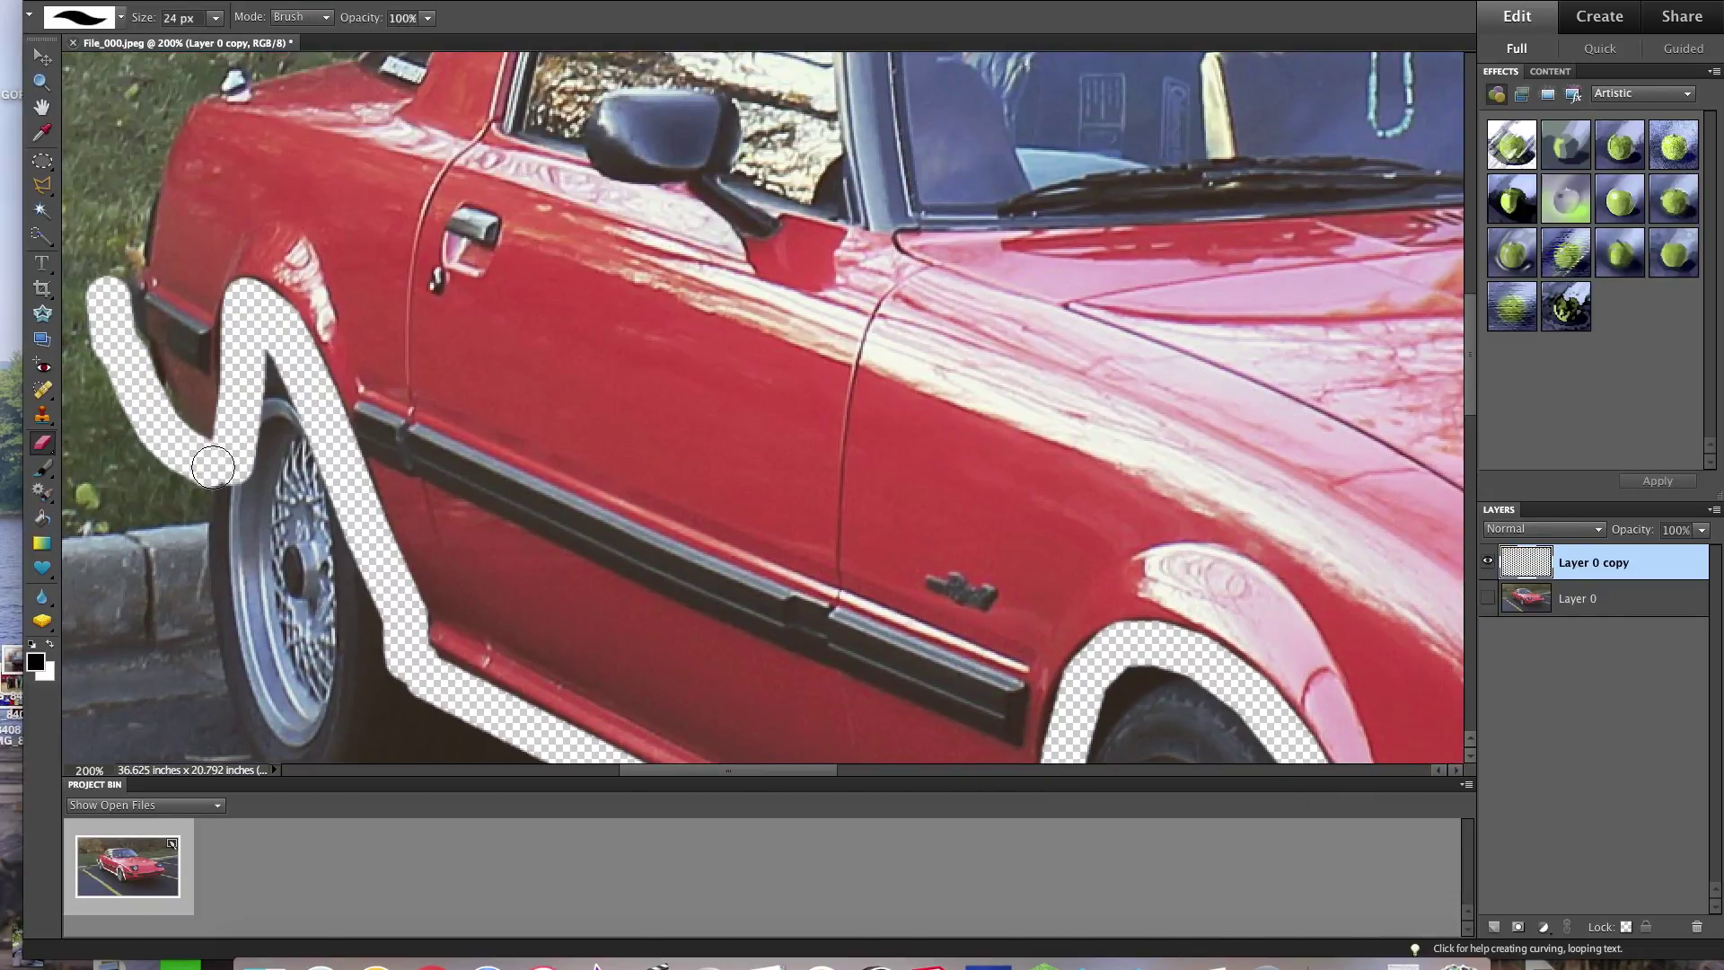
Step: Continue the erased outline from the rear fender over the trunk and up the rear window to the roof's back edge
{"action": "scroll", "coordinate": [126, 377], "scroll_direction": "up", "scroll_amount": 3}
{"action": "mouse_move", "coordinate": [98, 377]}
{"action": "left_mouse_down"}
{"action": "mouse_move", "coordinate": [167, 197]}
{"action": "mouse_move", "coordinate": [250, 141]}
{"action": "mouse_move", "coordinate": [350, 125]}
{"action": "left_mouse_up"}
{"action": "scroll", "coordinate": [350, 126], "scroll_direction": "up", "scroll_amount": 8}
{"action": "left_click", "coordinate": [466, 276], "text": "shift"}
{"action": "left_click", "coordinate": [529, 205], "text": "shift"}
{"action": "left_click", "coordinate": [662, 140], "text": "shift"}
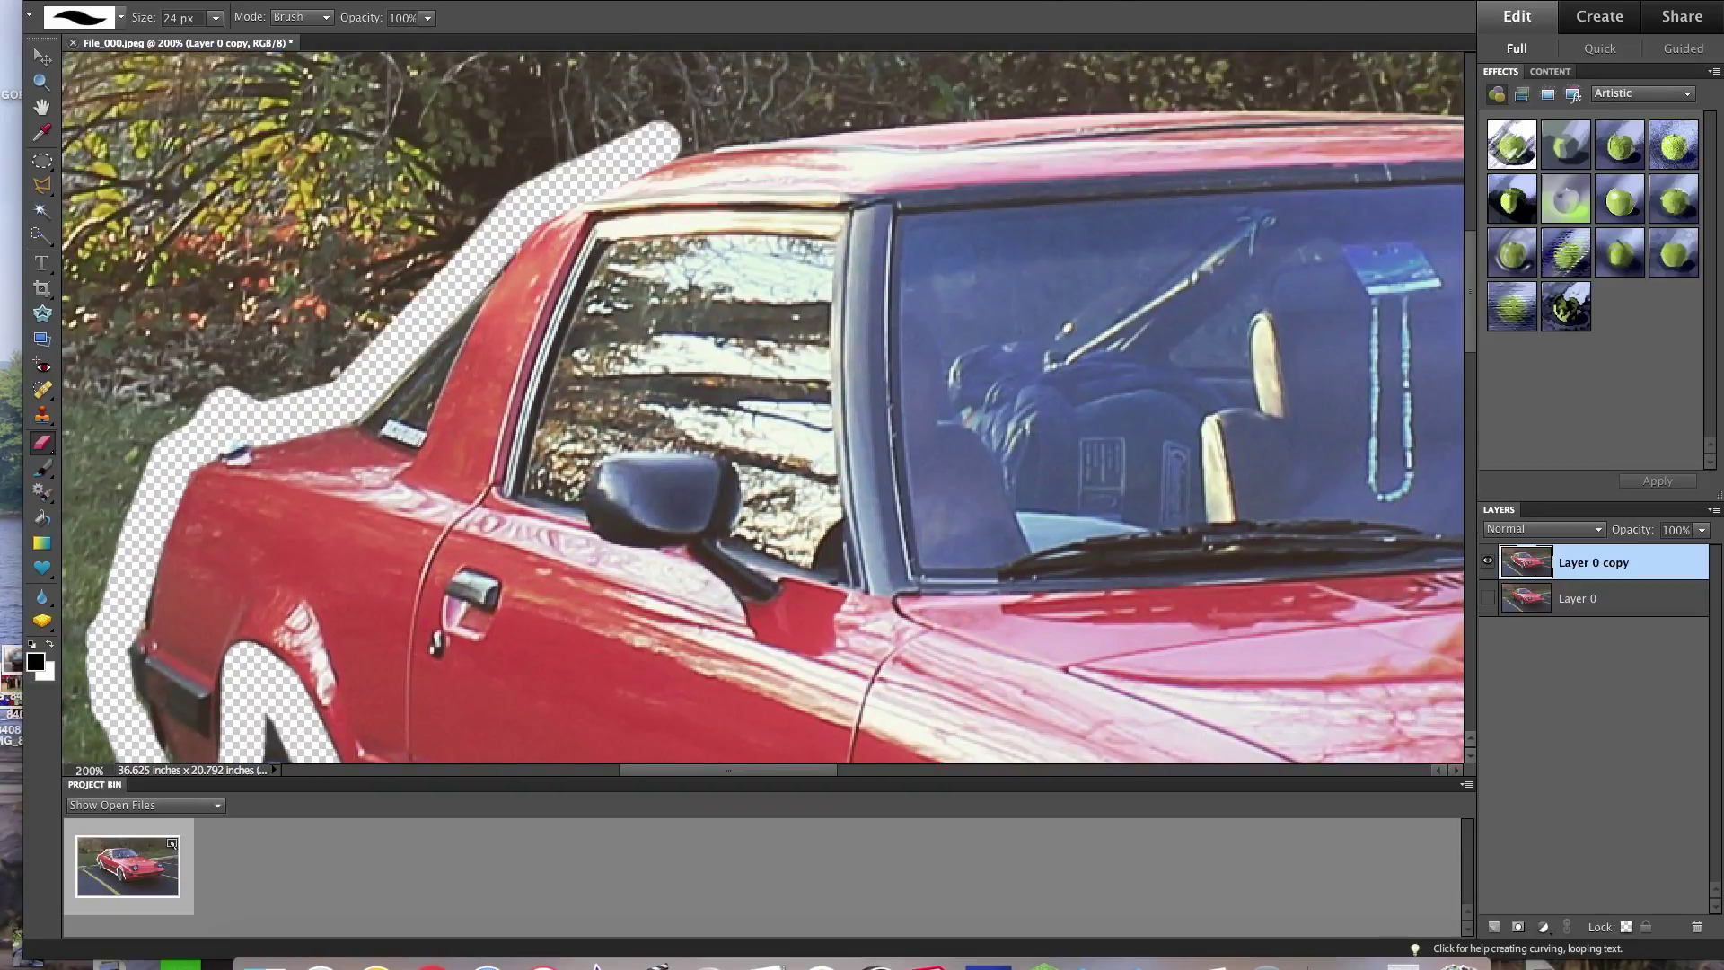
Step: Undo the last stroke and erase a smoother strip around the roof's rear corner and along the roofline
{"action": "key", "text": "super+z"}
{"action": "left_click", "coordinate": [558, 180], "text": "shift"}
{"action": "left_click", "coordinate": [616, 156], "text": "shift"}
{"action": "left_click_drag", "start_coordinate": [628, 144], "coordinate": [840, 108]}
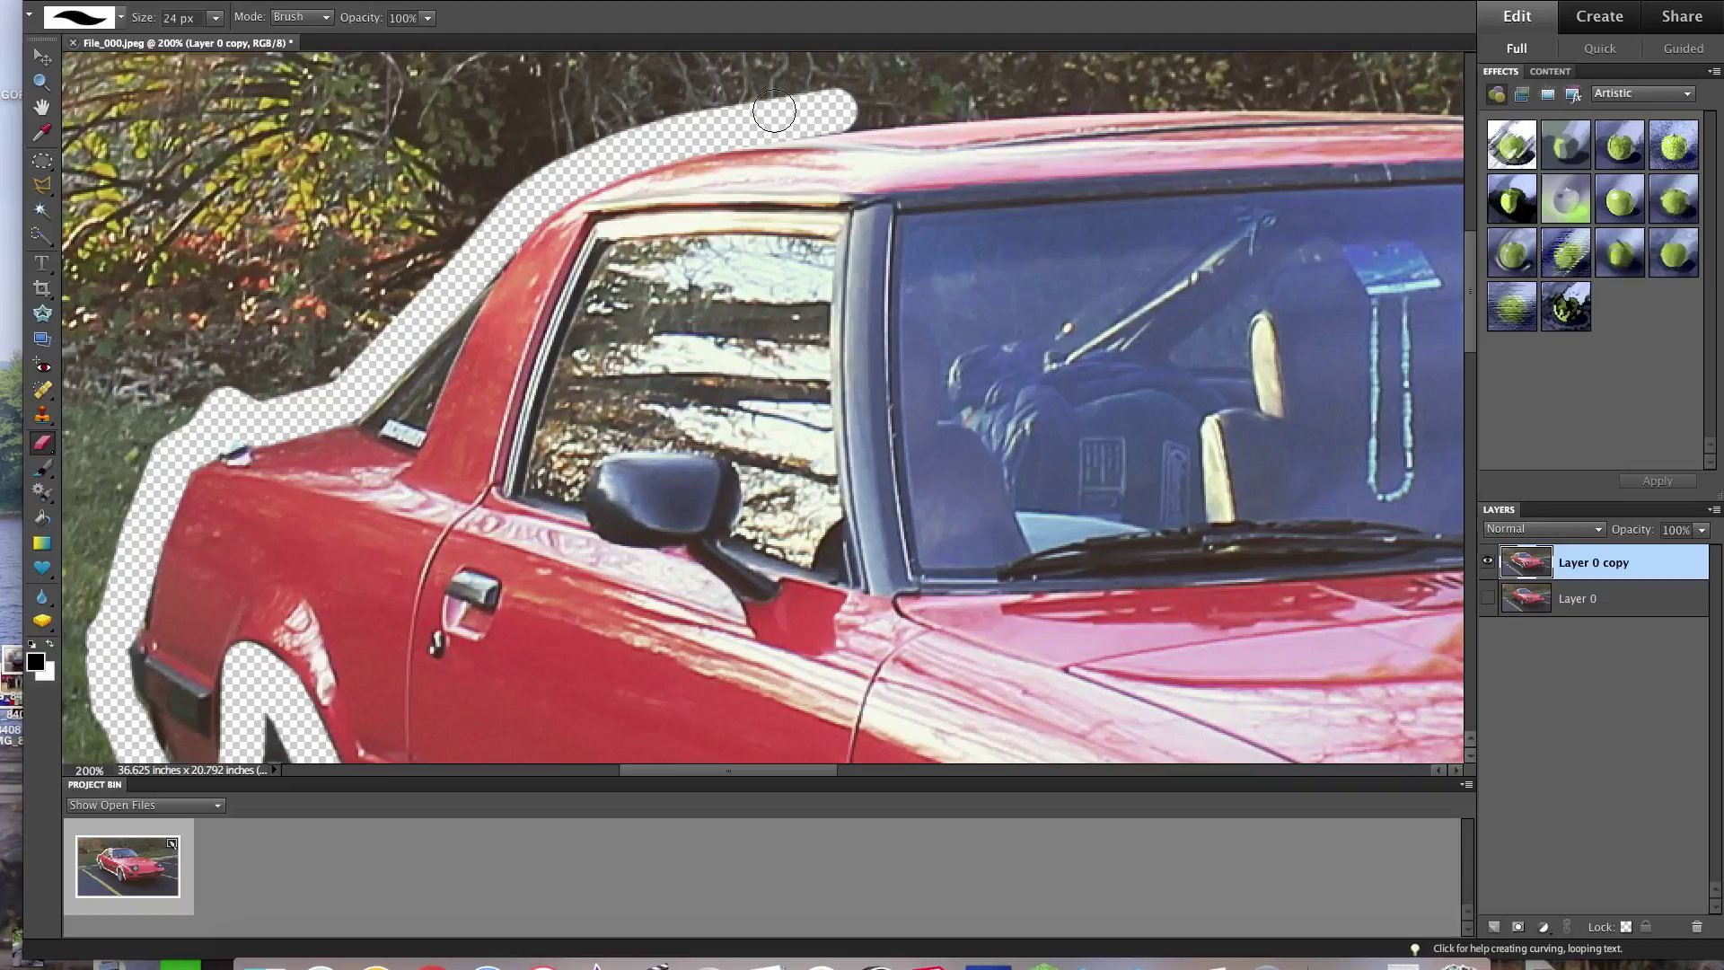
{"action": "scroll", "coordinate": [844, 135], "scroll_direction": "up", "scroll_amount": 1}
{"action": "left_click_drag", "start_coordinate": [843, 150], "coordinate": [1426, 134]}
Step: Erase a strip down past the windshield and far side mirror and along the hood's outer edge
{"action": "left_click_drag", "start_coordinate": [704, 769], "coordinate": [858, 762]}
{"action": "mouse_move", "coordinate": [462, 135]}
{"action": "left_mouse_down"}
{"action": "mouse_move", "coordinate": [584, 144]}
{"action": "mouse_move", "coordinate": [754, 193]}
{"action": "mouse_move", "coordinate": [1137, 471]}
{"action": "mouse_move", "coordinate": [1161, 527]}
{"action": "mouse_move", "coordinate": [1204, 552]}
{"action": "left_mouse_up"}
{"action": "left_click_drag", "start_coordinate": [921, 770], "coordinate": [1097, 771]}
{"action": "scroll", "coordinate": [79, 463], "scroll_direction": "down", "scroll_amount": 2}
{"action": "mouse_move", "coordinate": [79, 463]}
{"action": "left_mouse_down"}
{"action": "mouse_move", "coordinate": [586, 605]}
{"action": "mouse_move", "coordinate": [862, 731]}
{"action": "mouse_move", "coordinate": [1113, 724]}
{"action": "left_mouse_up"}
Step: Erase around the far pop-up headlight and front bumper corner, continuing under the bumper
{"action": "scroll", "coordinate": [1063, 744], "scroll_direction": "down", "scroll_amount": 3}
{"action": "scroll", "coordinate": [1063, 743], "scroll_direction": "down", "scroll_amount": 1}
{"action": "mouse_move", "coordinate": [1124, 589]}
{"action": "left_mouse_down"}
{"action": "mouse_move", "coordinate": [1118, 408]}
{"action": "mouse_move", "coordinate": [993, 385]}
{"action": "left_mouse_up"}
{"action": "scroll", "coordinate": [1141, 457], "scroll_direction": "down", "scroll_amount": 1}
{"action": "mouse_move", "coordinate": [1141, 456]}
{"action": "left_mouse_down"}
{"action": "mouse_move", "coordinate": [1261, 600]}
{"action": "mouse_move", "coordinate": [1243, 680]}
{"action": "left_mouse_up"}
{"action": "scroll", "coordinate": [1235, 645], "scroll_direction": "down", "scroll_amount": 1}
{"action": "scroll", "coordinate": [1235, 645], "scroll_direction": "down", "scroll_amount": 1}
{"action": "mouse_move", "coordinate": [1252, 481]}
{"action": "left_mouse_down"}
{"action": "mouse_move", "coordinate": [1223, 577]}
{"action": "mouse_move", "coordinate": [930, 693]}
{"action": "mouse_move", "coordinate": [904, 638]}
{"action": "mouse_move", "coordinate": [769, 690]}
{"action": "mouse_move", "coordinate": [413, 730]}
{"action": "left_mouse_up"}
Step: Erase along the underside of the front bumper until the strip joins the front wheel arch and closes the outline
{"action": "scroll", "coordinate": [916, 665], "scroll_direction": "down", "scroll_amount": 1}
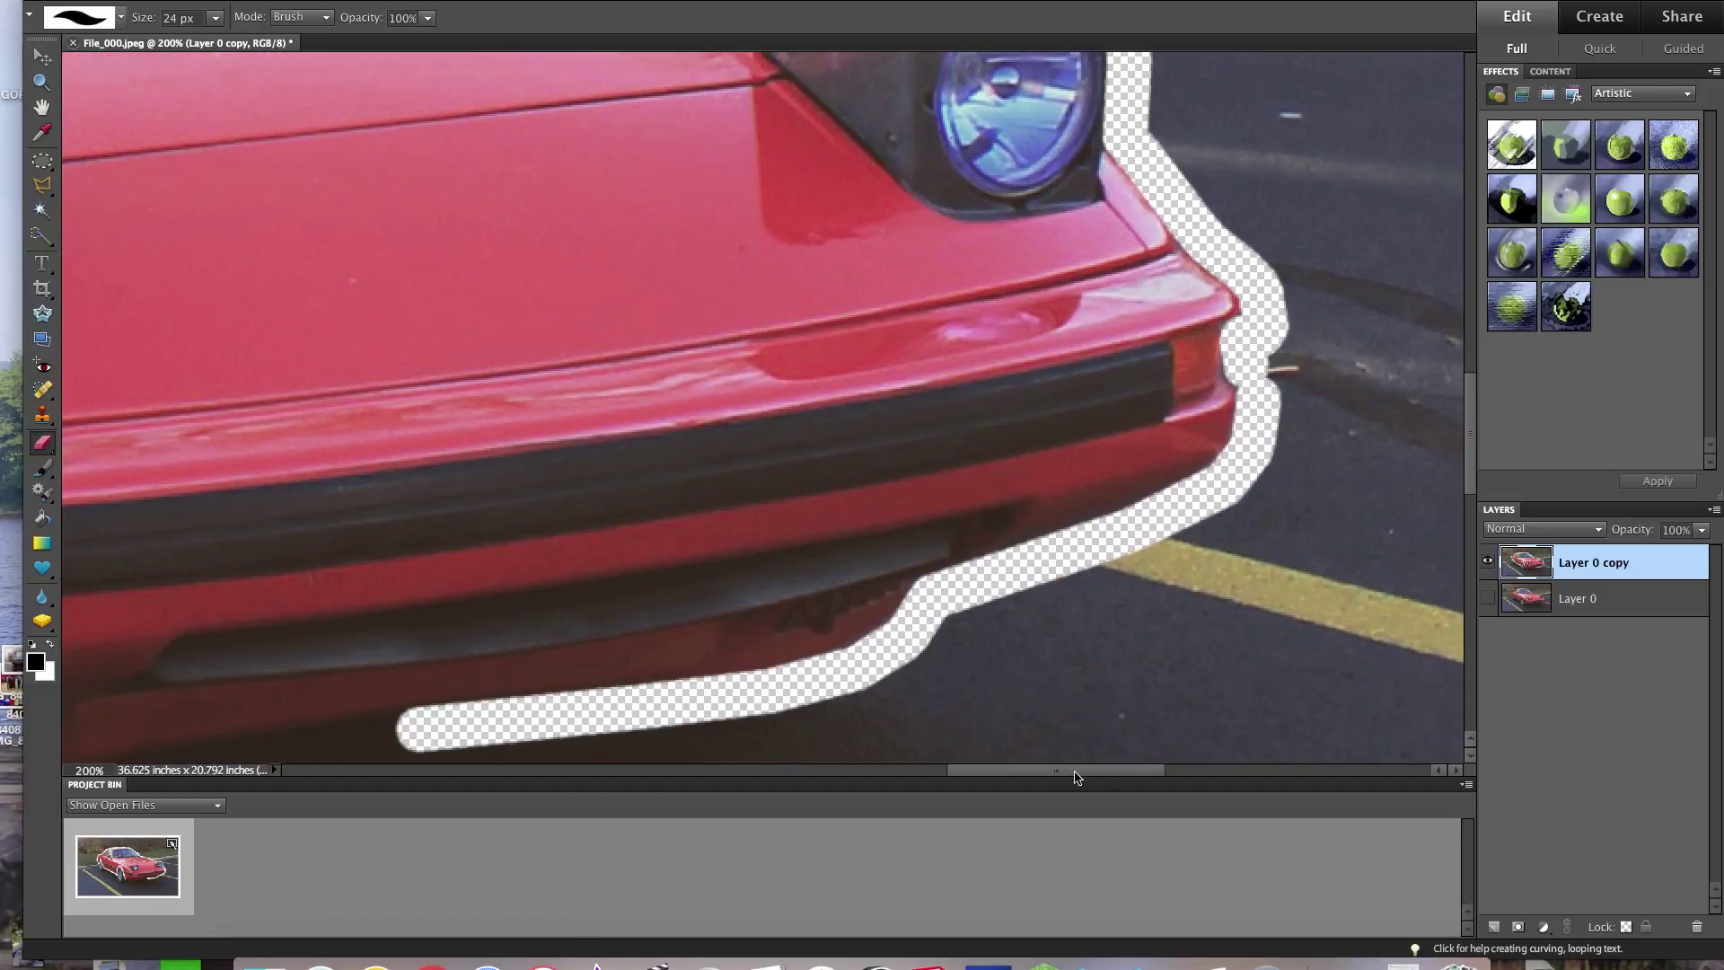
{"action": "left_click_drag", "start_coordinate": [1075, 770], "coordinate": [901, 768]}
{"action": "scroll", "coordinate": [995, 591], "scroll_direction": "down", "scroll_amount": 2}
{"action": "scroll", "coordinate": [995, 591], "scroll_direction": "right", "scroll_amount": 5}
{"action": "mouse_move", "coordinate": [995, 590]}
{"action": "left_mouse_down"}
{"action": "mouse_move", "coordinate": [479, 674]}
{"action": "mouse_move", "coordinate": [101, 669]}
{"action": "left_mouse_up"}
{"action": "mouse_move", "coordinate": [981, 769]}
{"action": "left_mouse_down"}
{"action": "mouse_move", "coordinate": [819, 770]}
{"action": "mouse_move", "coordinate": [860, 769]}
{"action": "left_mouse_up"}
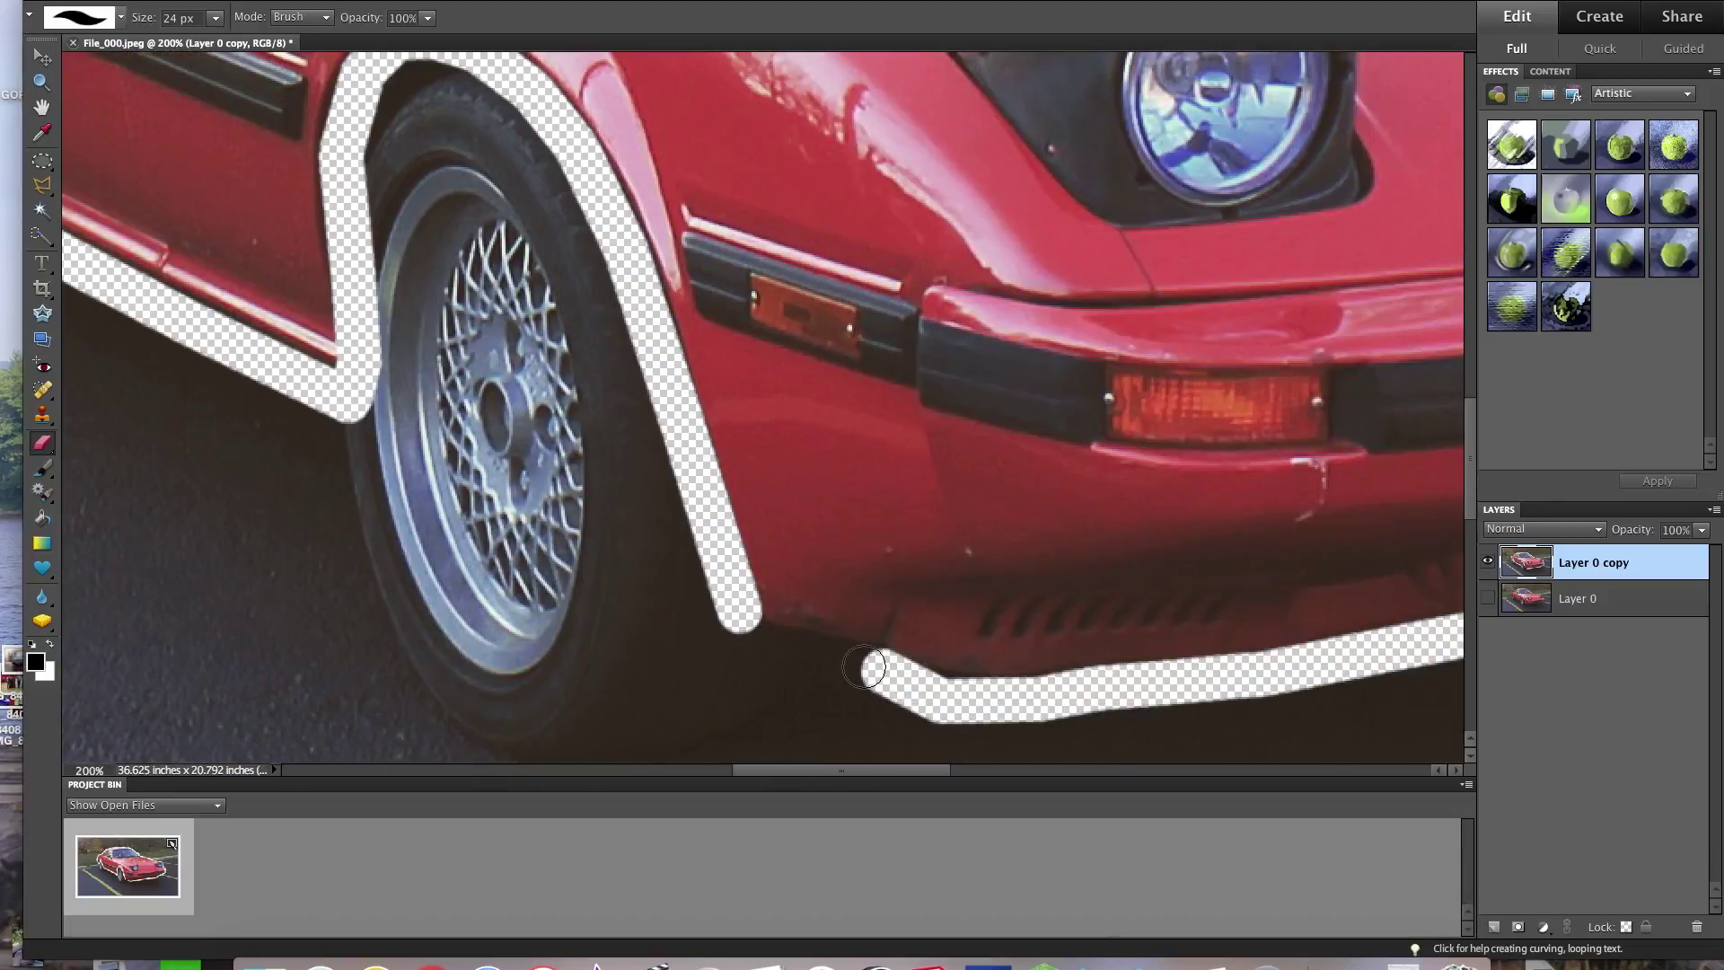
{"action": "left_click_drag", "start_coordinate": [863, 666], "coordinate": [736, 634]}
{"action": "left_click_drag", "start_coordinate": [927, 701], "coordinate": [1042, 703]}
Step: Erase the tops of the front and rear wheels inside their wheel arches
{"action": "left_click", "coordinate": [633, 1]}
{"action": "left_click", "coordinate": [669, 40]}
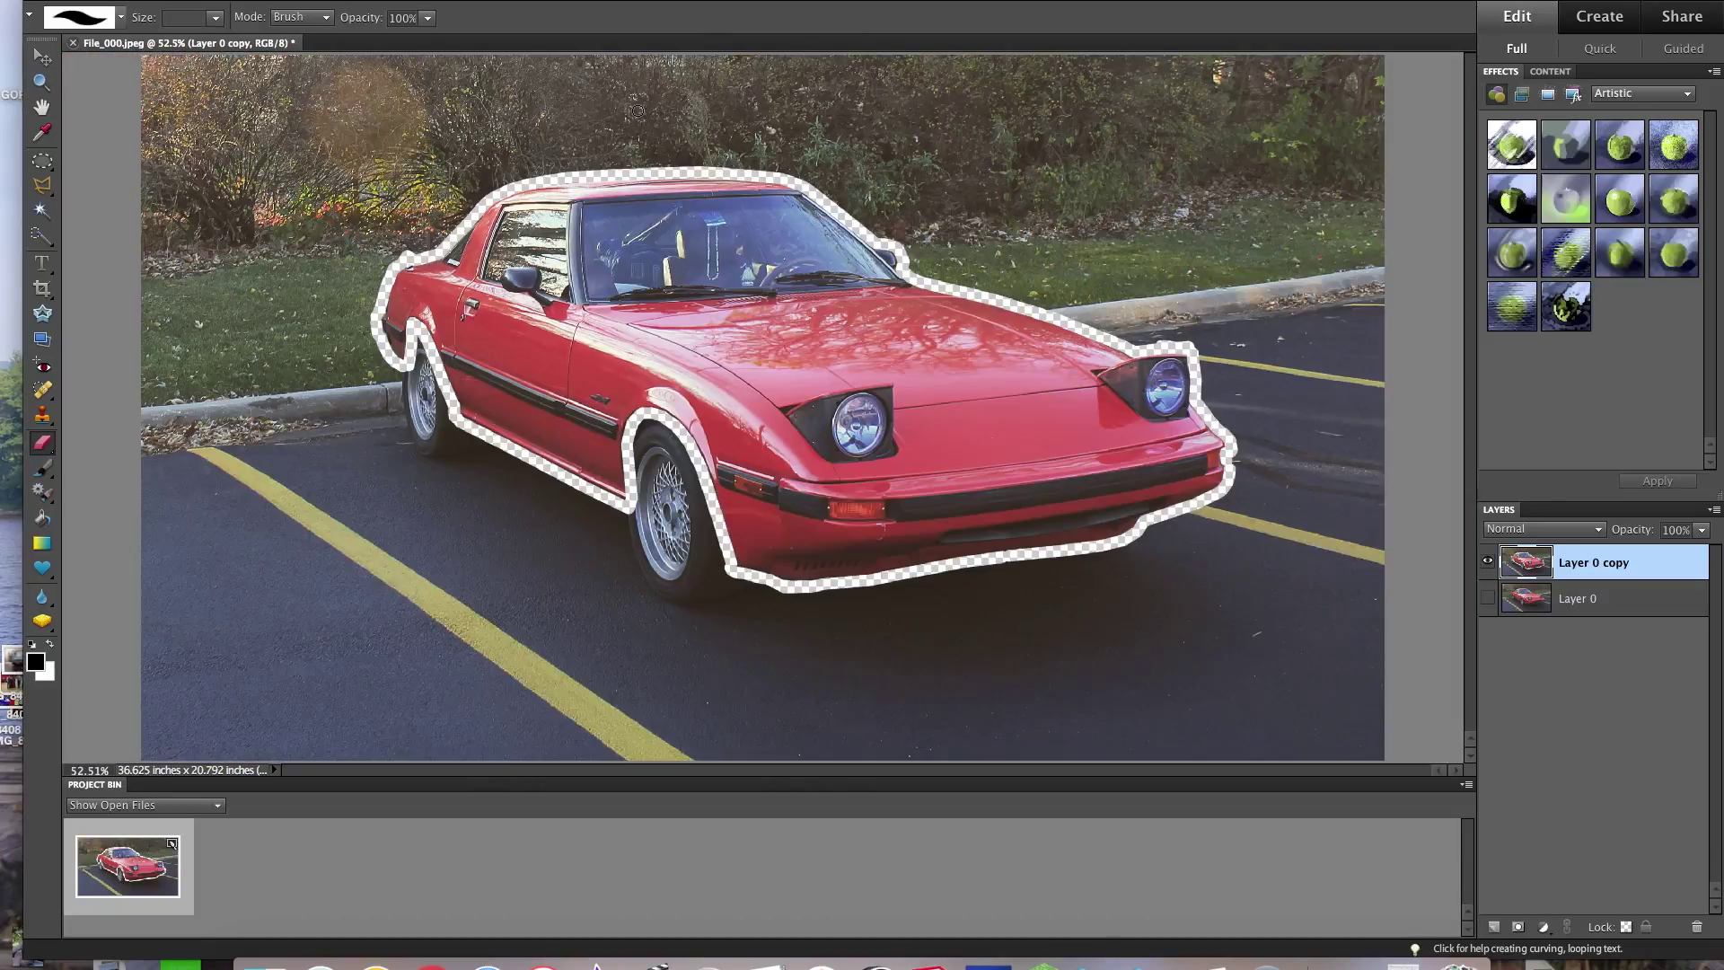
{"action": "mouse_move", "coordinate": [641, 429]}
{"action": "left_mouse_down"}
{"action": "mouse_move", "coordinate": [718, 550]}
{"action": "mouse_move", "coordinate": [641, 429]}
{"action": "mouse_move", "coordinate": [635, 473]}
{"action": "mouse_move", "coordinate": [643, 510]}
{"action": "mouse_move", "coordinate": [650, 482]}
{"action": "mouse_move", "coordinate": [678, 493]}
{"action": "mouse_move", "coordinate": [691, 459]}
{"action": "mouse_move", "coordinate": [646, 509]}
{"action": "mouse_move", "coordinate": [678, 510]}
{"action": "mouse_move", "coordinate": [704, 539]}
{"action": "left_mouse_up"}
{"action": "left_click_drag", "start_coordinate": [417, 339], "coordinate": [432, 423]}
Step: Outline the car body with the Polygonal Lasso through the erased gap, then delete everything outside it and deselect
{"action": "left_click", "coordinate": [43, 186]}
{"action": "left_click", "coordinate": [135, 236]}
{"action": "left_click", "coordinate": [396, 363]}
{"action": "left_click", "coordinate": [523, 182]}
{"action": "left_click", "coordinate": [902, 249]}
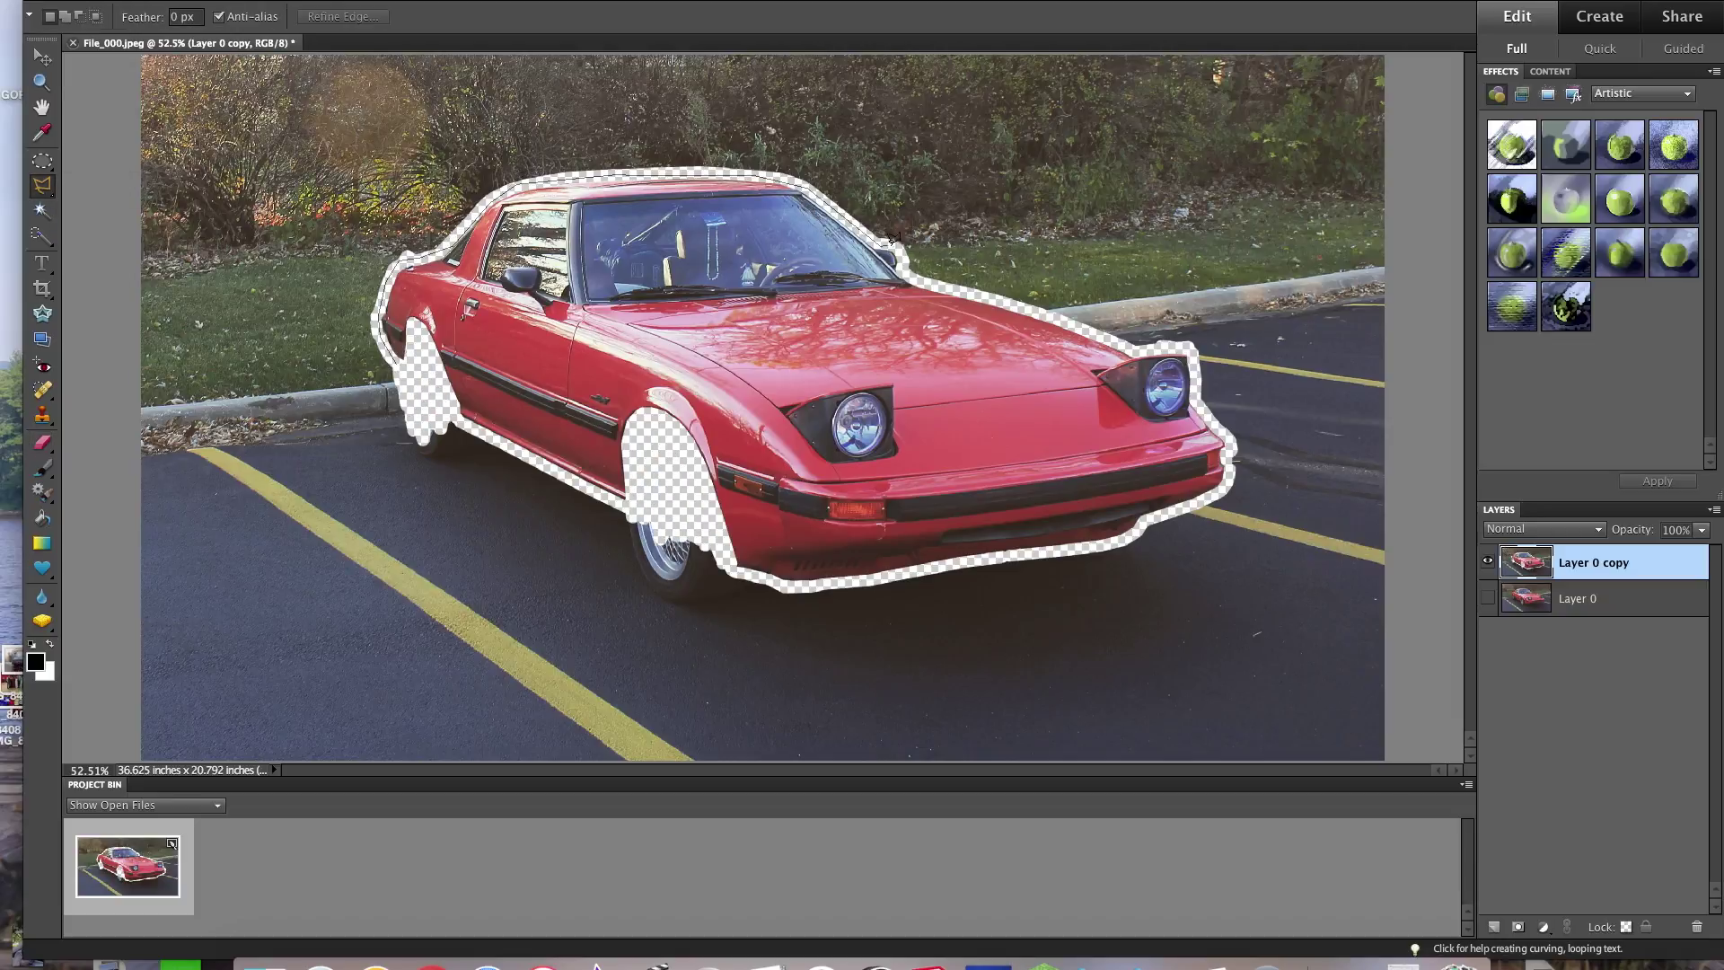
{"action": "left_click", "coordinate": [1190, 348]}
{"action": "left_click", "coordinate": [987, 558]}
{"action": "left_click", "coordinate": [707, 530]}
{"action": "left_click", "coordinate": [626, 508]}
{"action": "left_click", "coordinate": [458, 421]}
{"action": "left_click", "coordinate": [396, 363]}
{"action": "right_click", "coordinate": [408, 357]}
{"action": "left_click", "coordinate": [426, 384]}
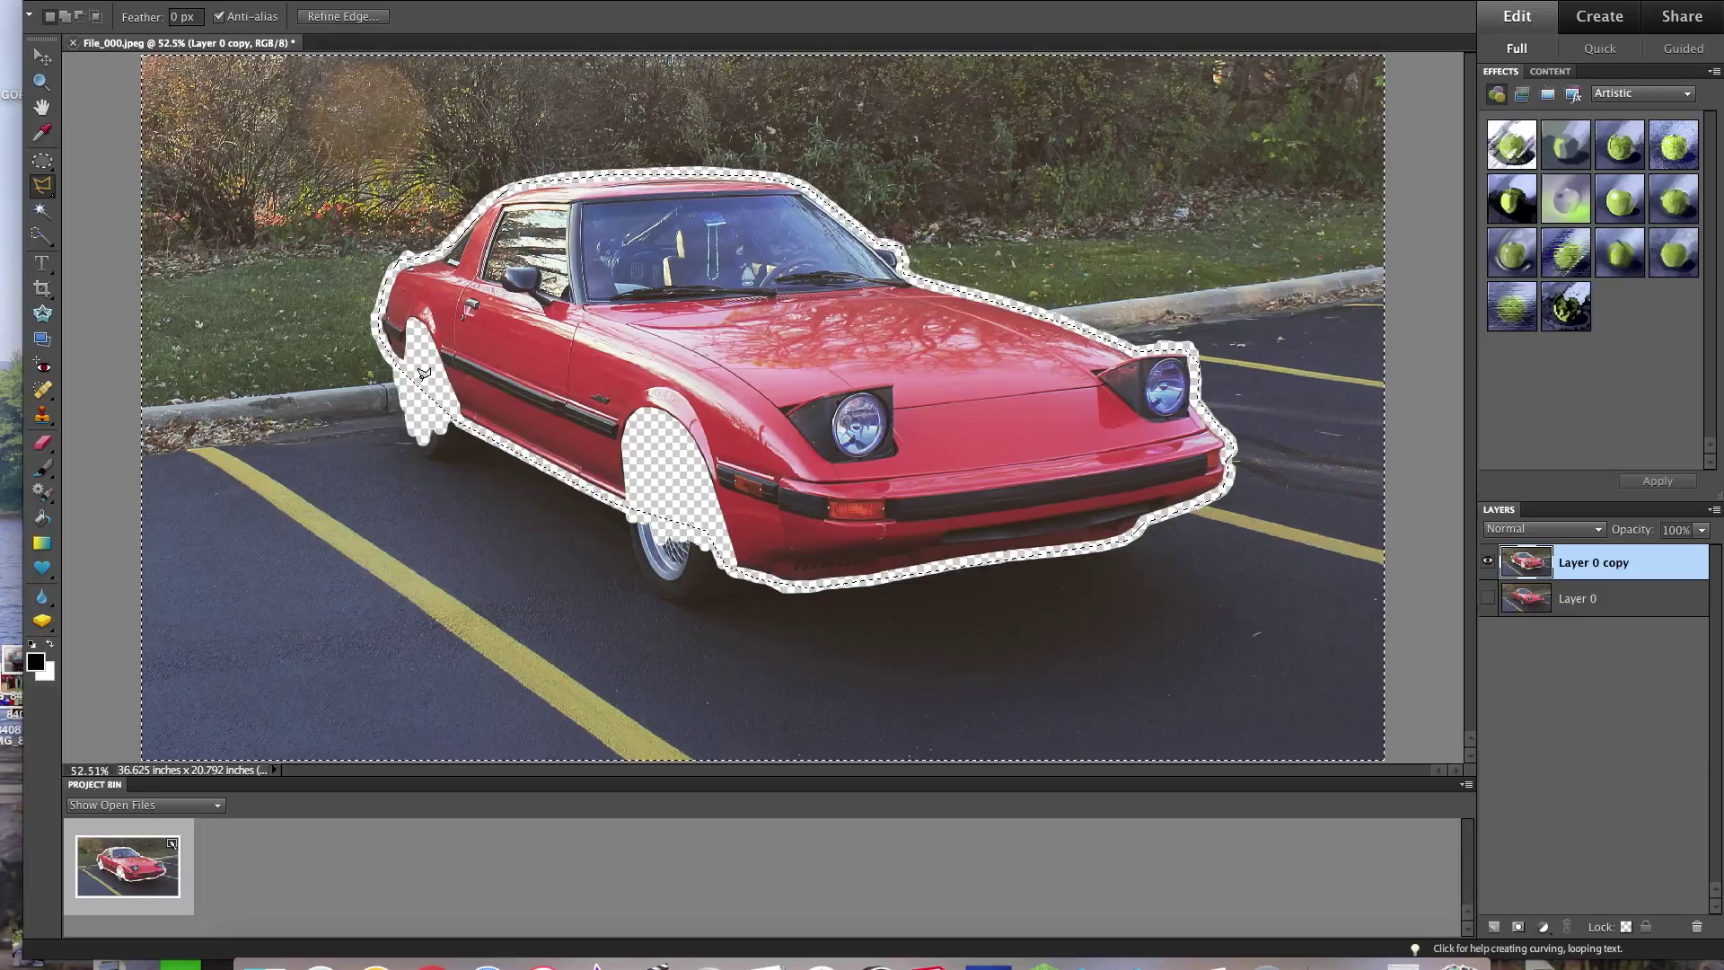
{"action": "key", "text": "Delete"}
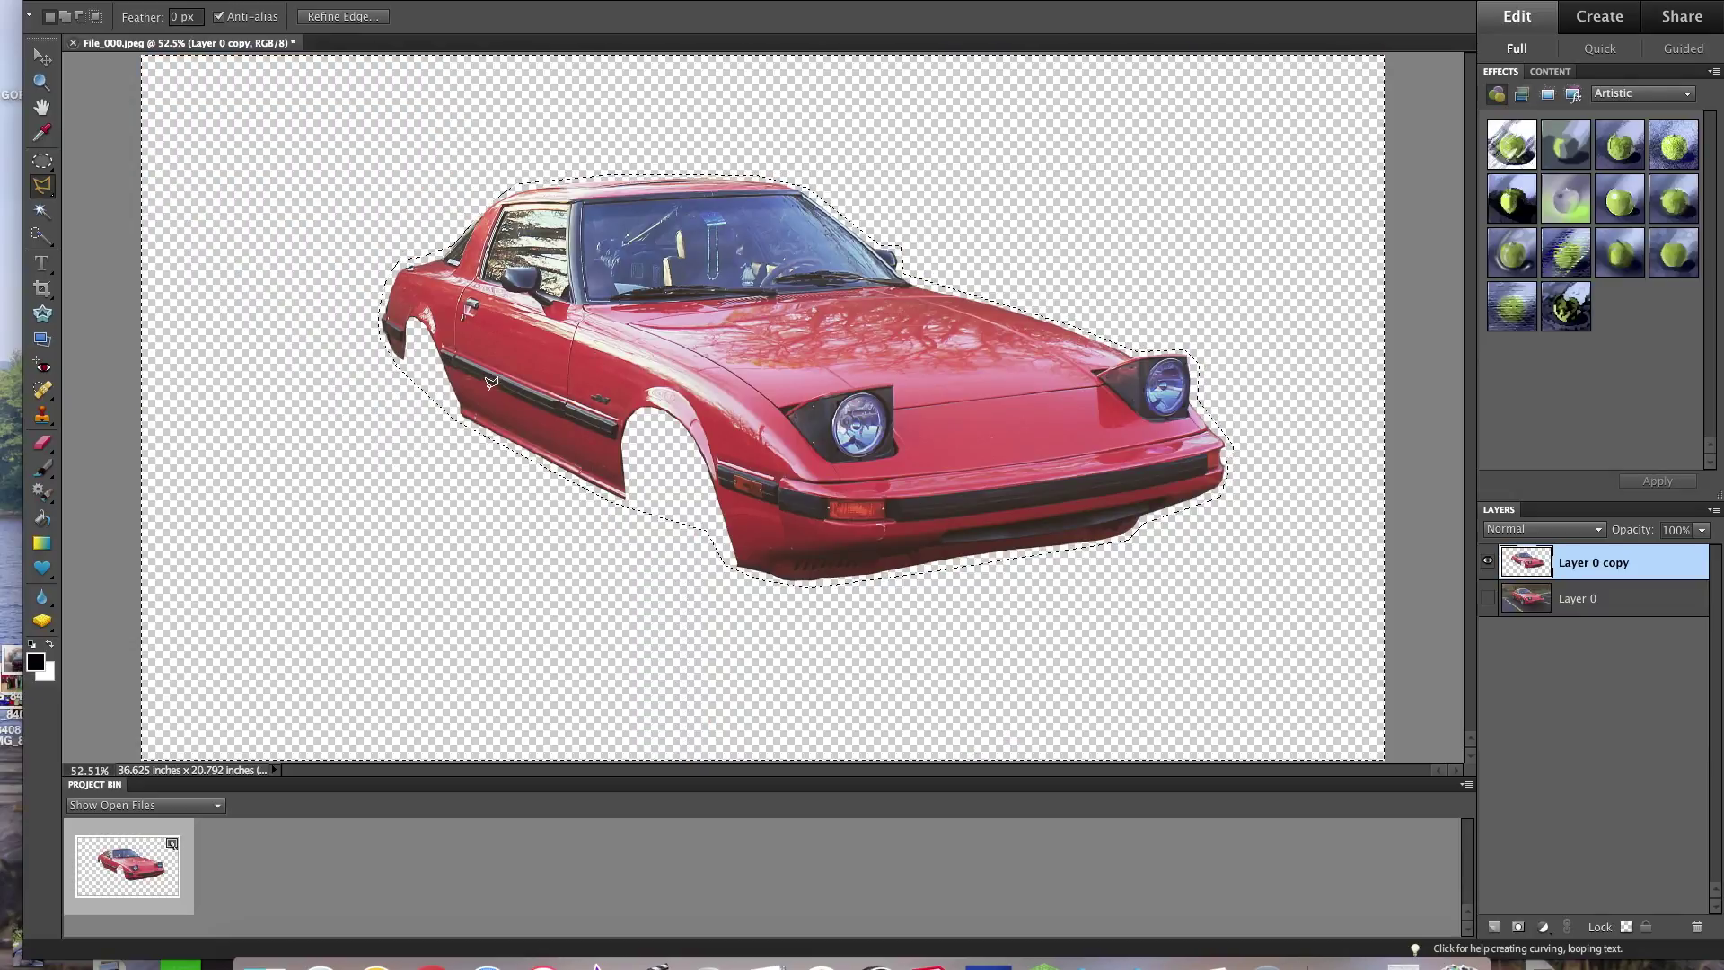
{"action": "left_click", "coordinate": [42, 161]}
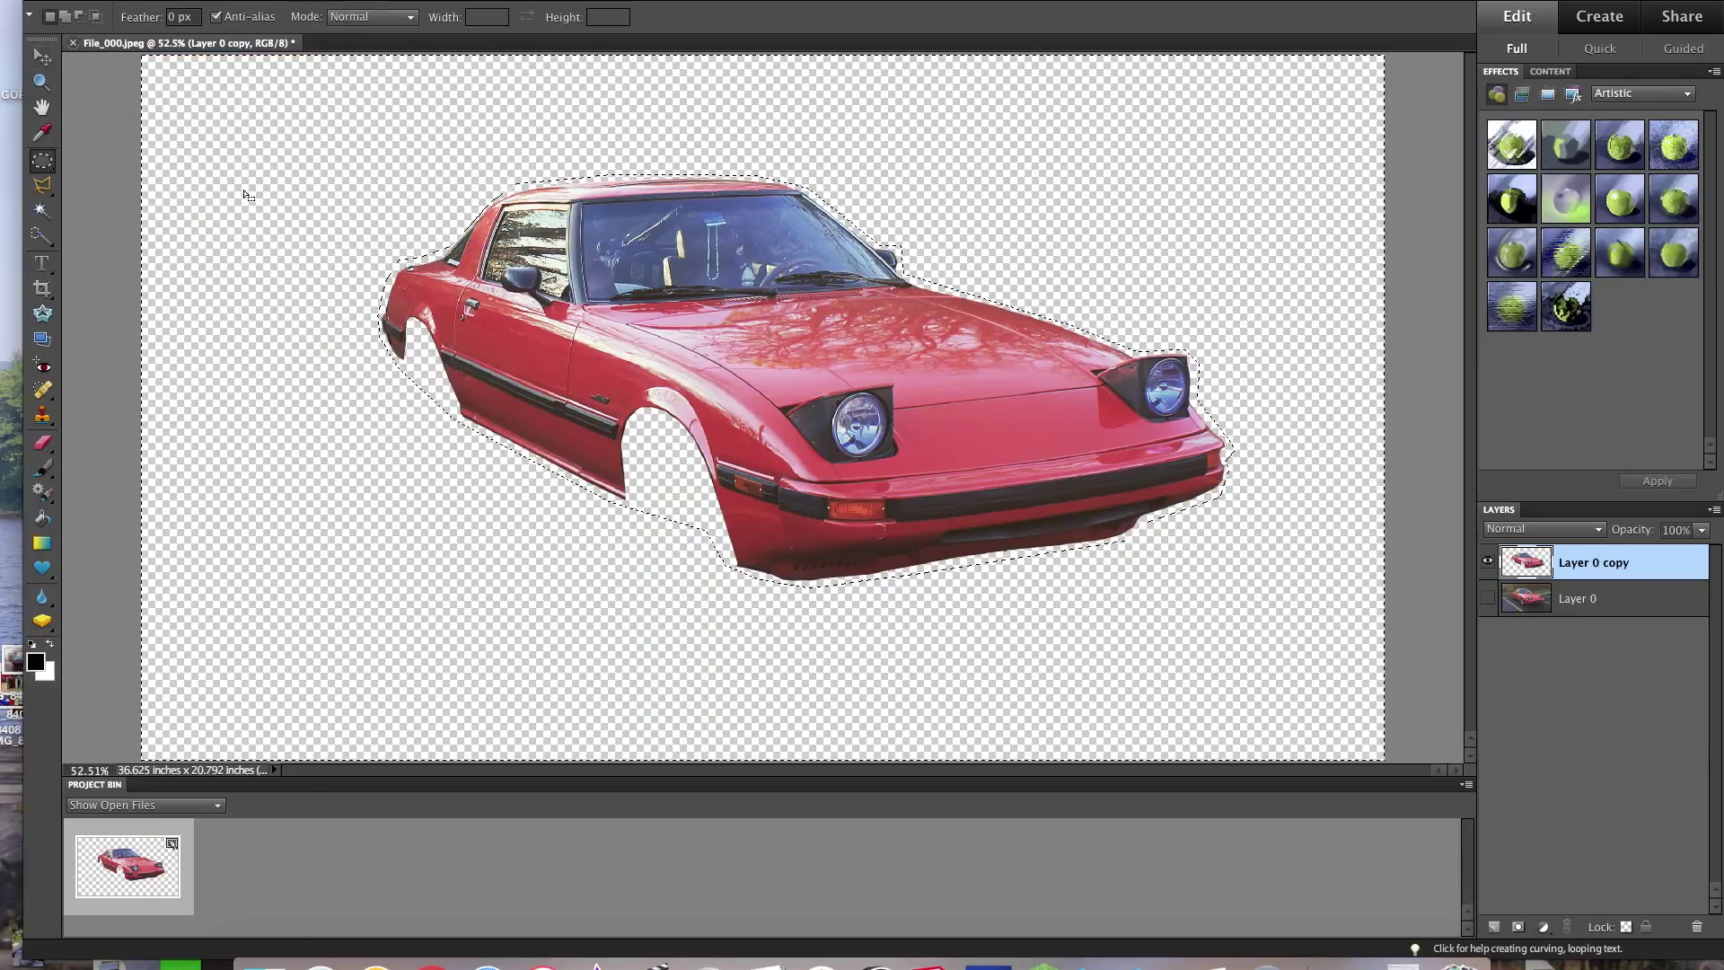
{"action": "key", "text": "ctrl+d"}
Step: Make Layer 0 visible again beneath the cut-out car body layer
{"action": "left_click", "coordinate": [1489, 598]}
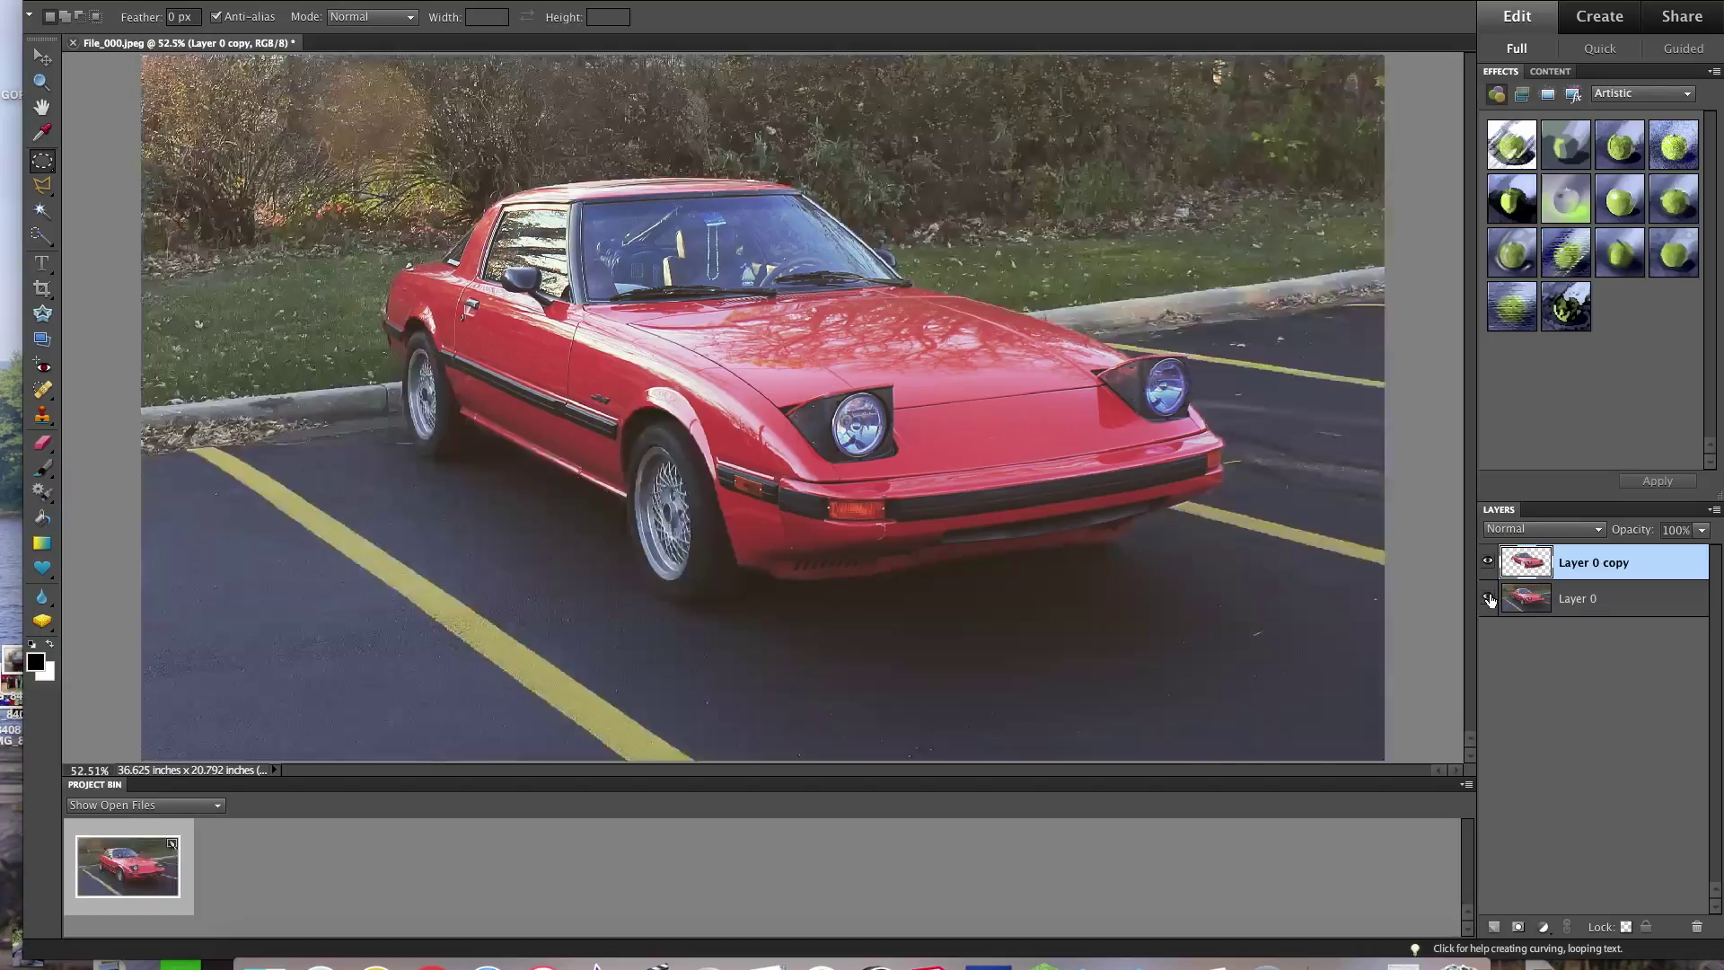
{"action": "left_click", "coordinate": [1489, 598]}
{"action": "left_click", "coordinate": [1488, 598]}
{"action": "left_click", "coordinate": [323, 2]}
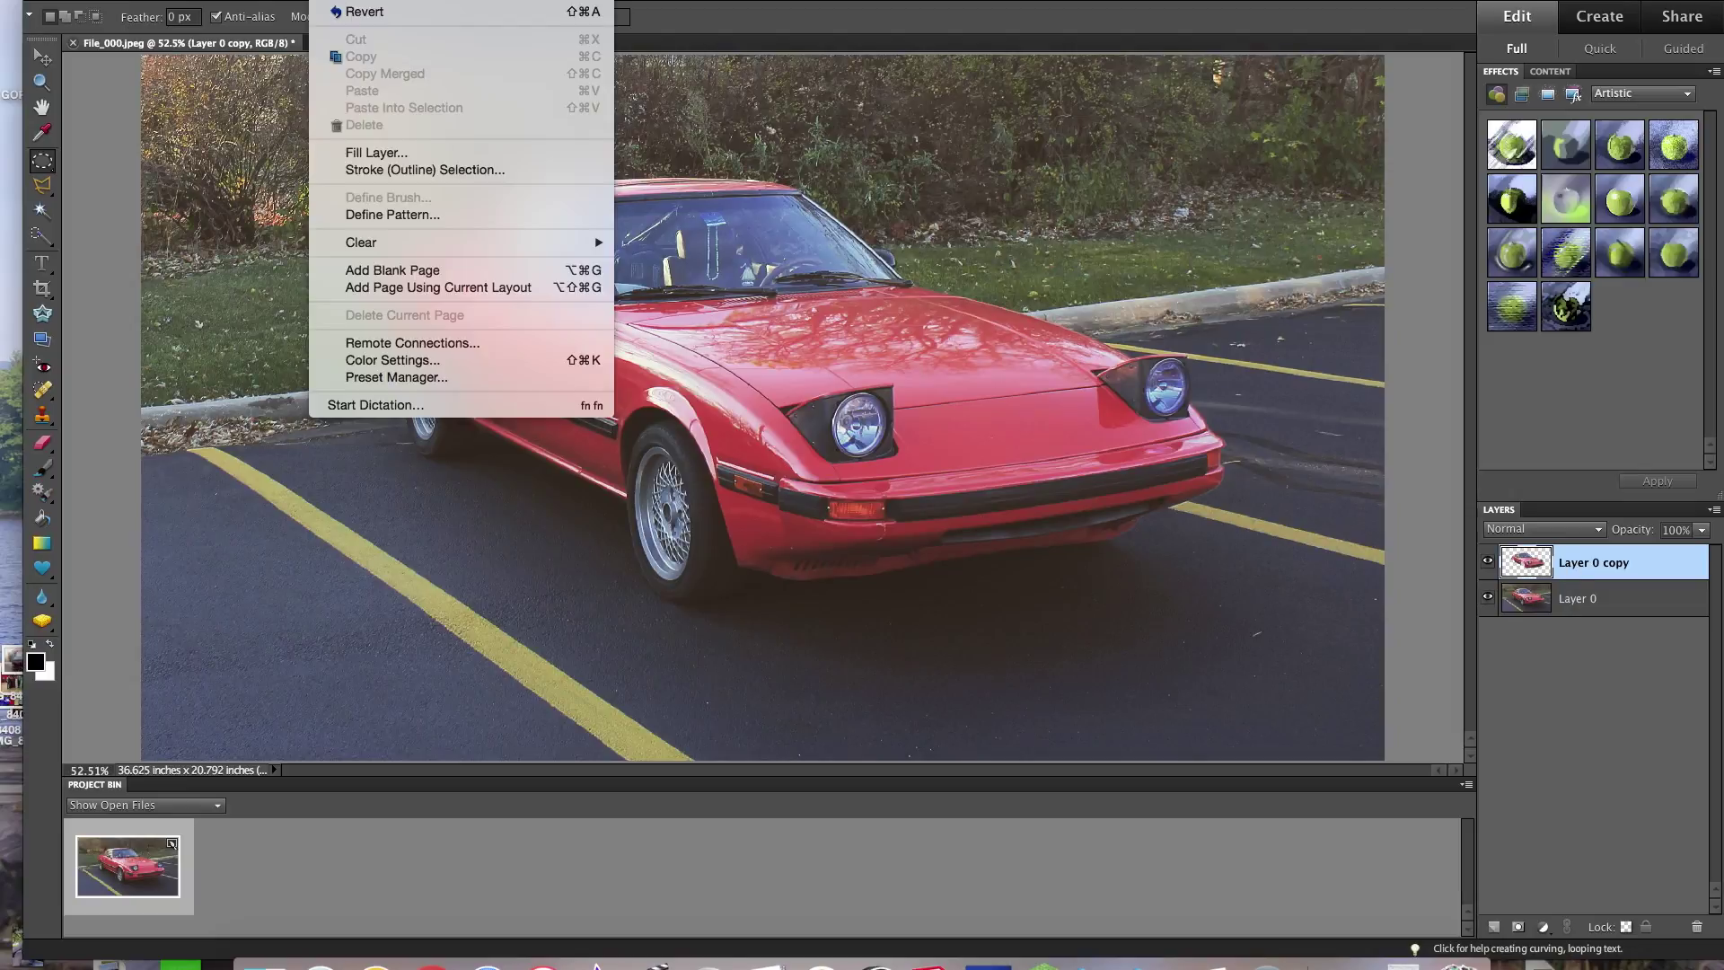
Step: Lower the cut-out car body straight down over the wheel tops with a Skew transform on Layer 0 copy, and apply it
{"action": "mouse_move", "coordinate": [372, 1]}
{"action": "mouse_move", "coordinate": [503, 7]}
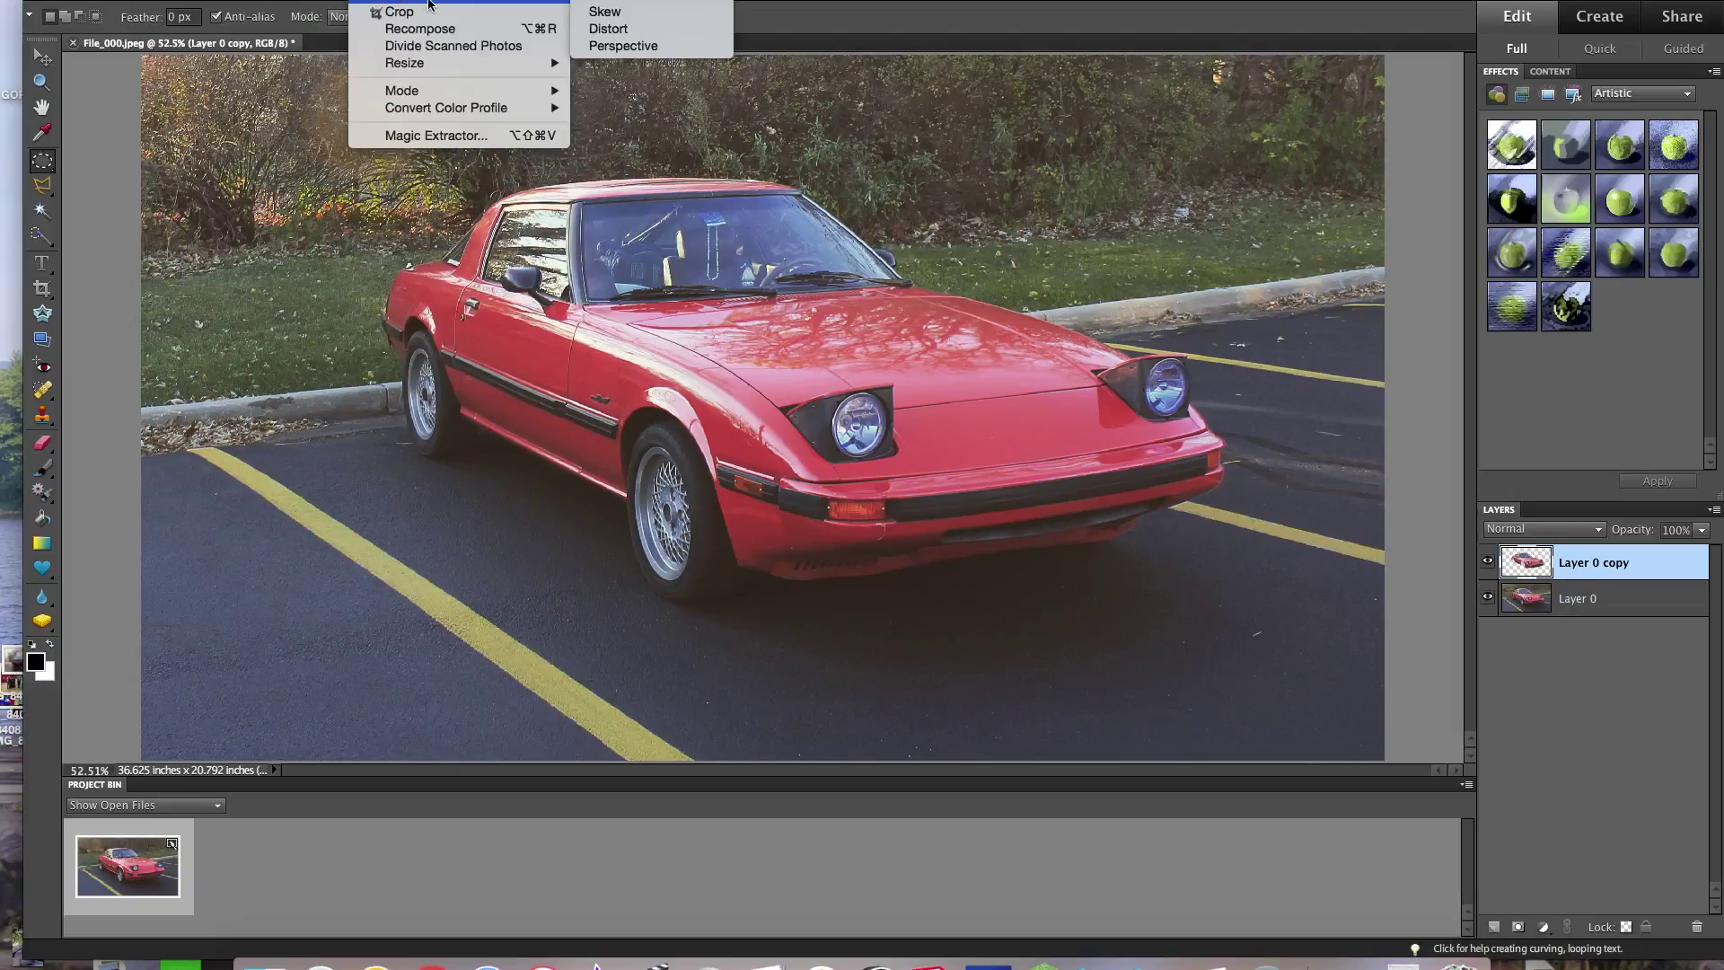
{"action": "left_click", "coordinate": [600, 12]}
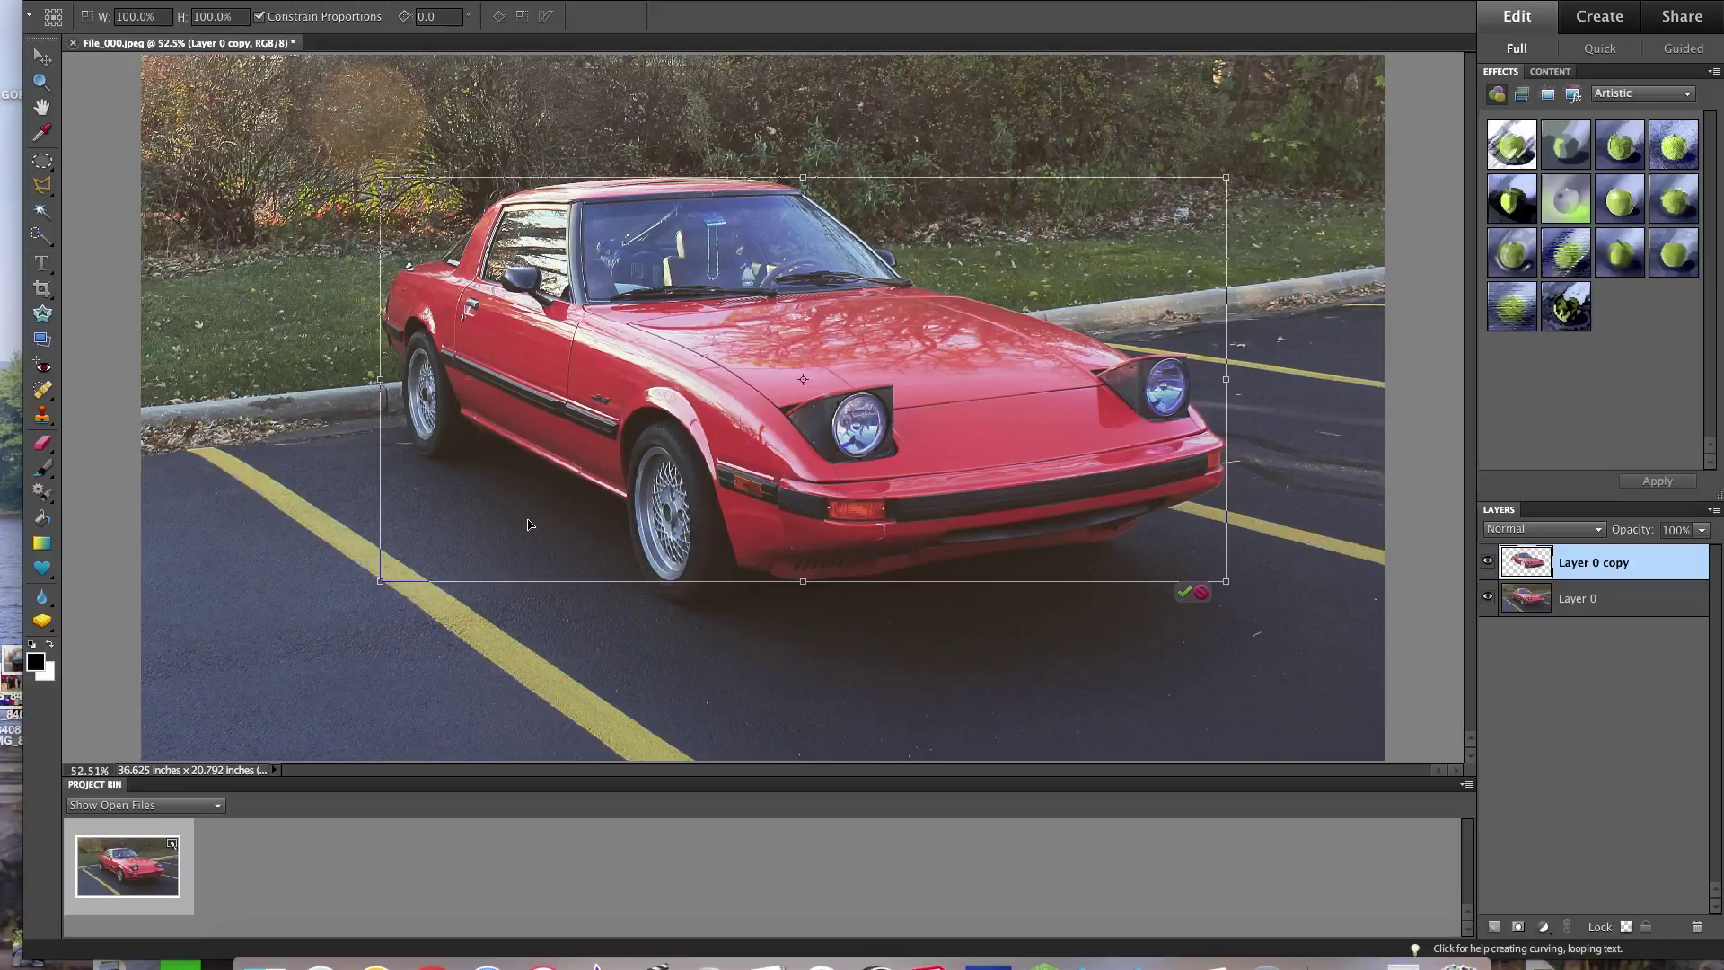
{"action": "key", "text": "Down"}
{"action": "key", "text": "Down"}
{"action": "key", "text": "Down"}
{"action": "key", "text": "Down"}
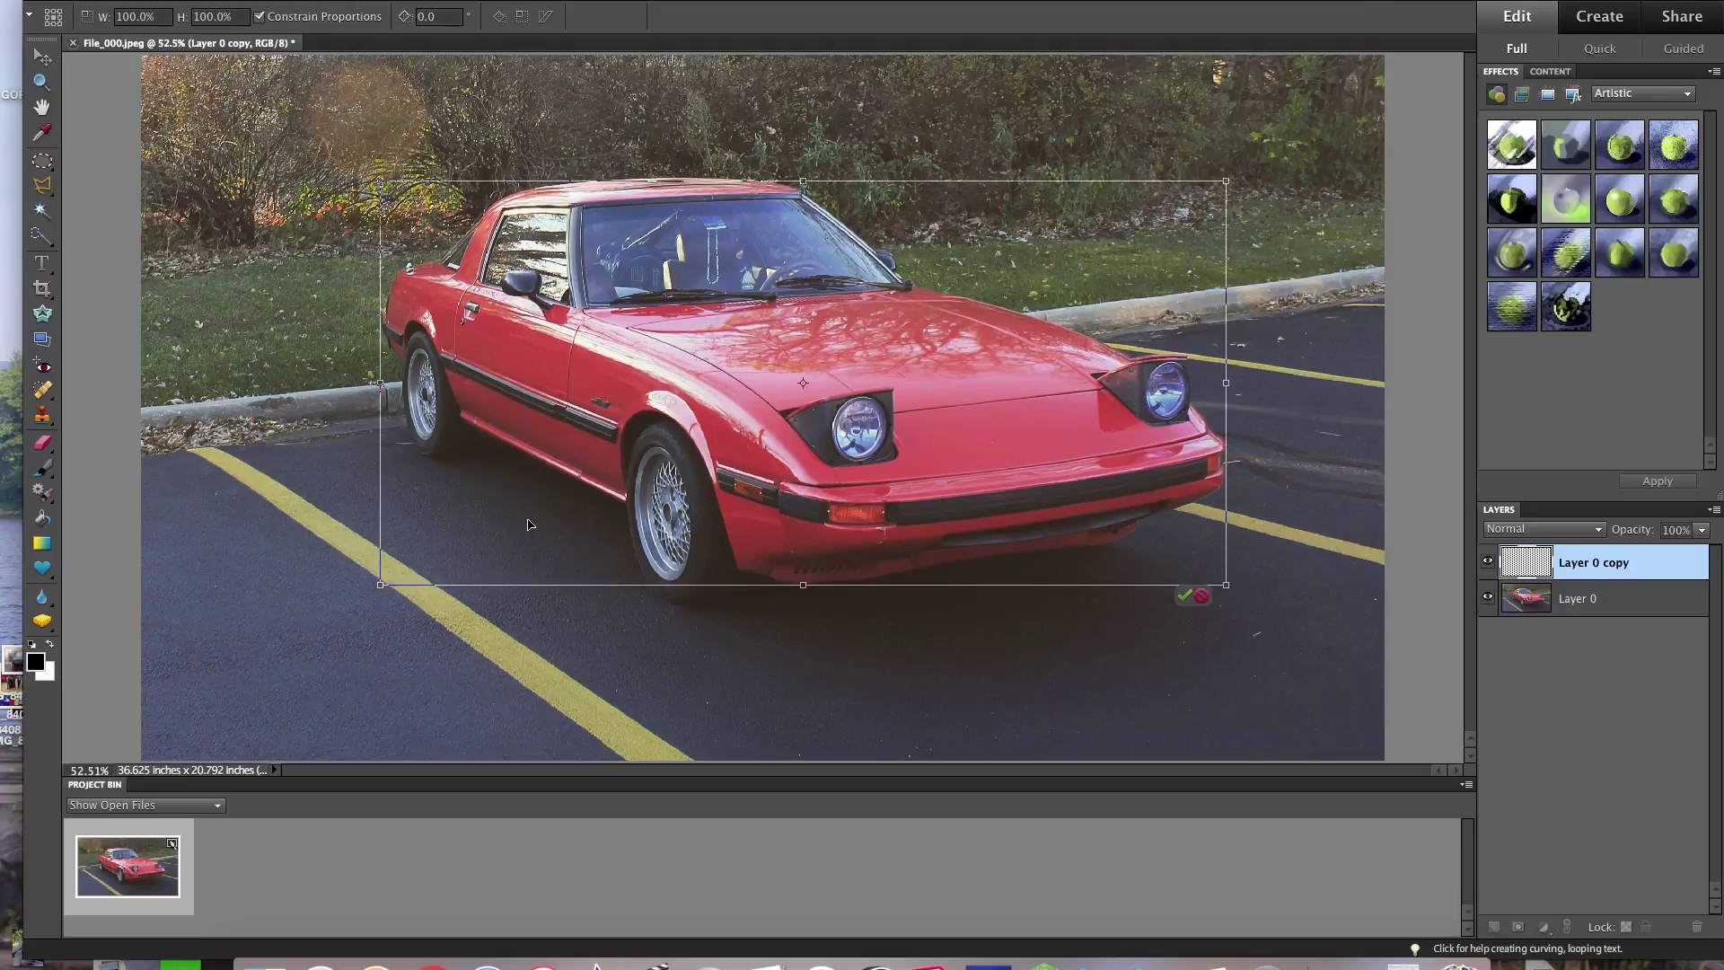
{"action": "key", "text": "Down"}
{"action": "key", "text": "Down"}
{"action": "key", "text": "Down"}
{"action": "key", "text": "Down"}
{"action": "key", "text": "Down"}
{"action": "key", "text": "Down"}
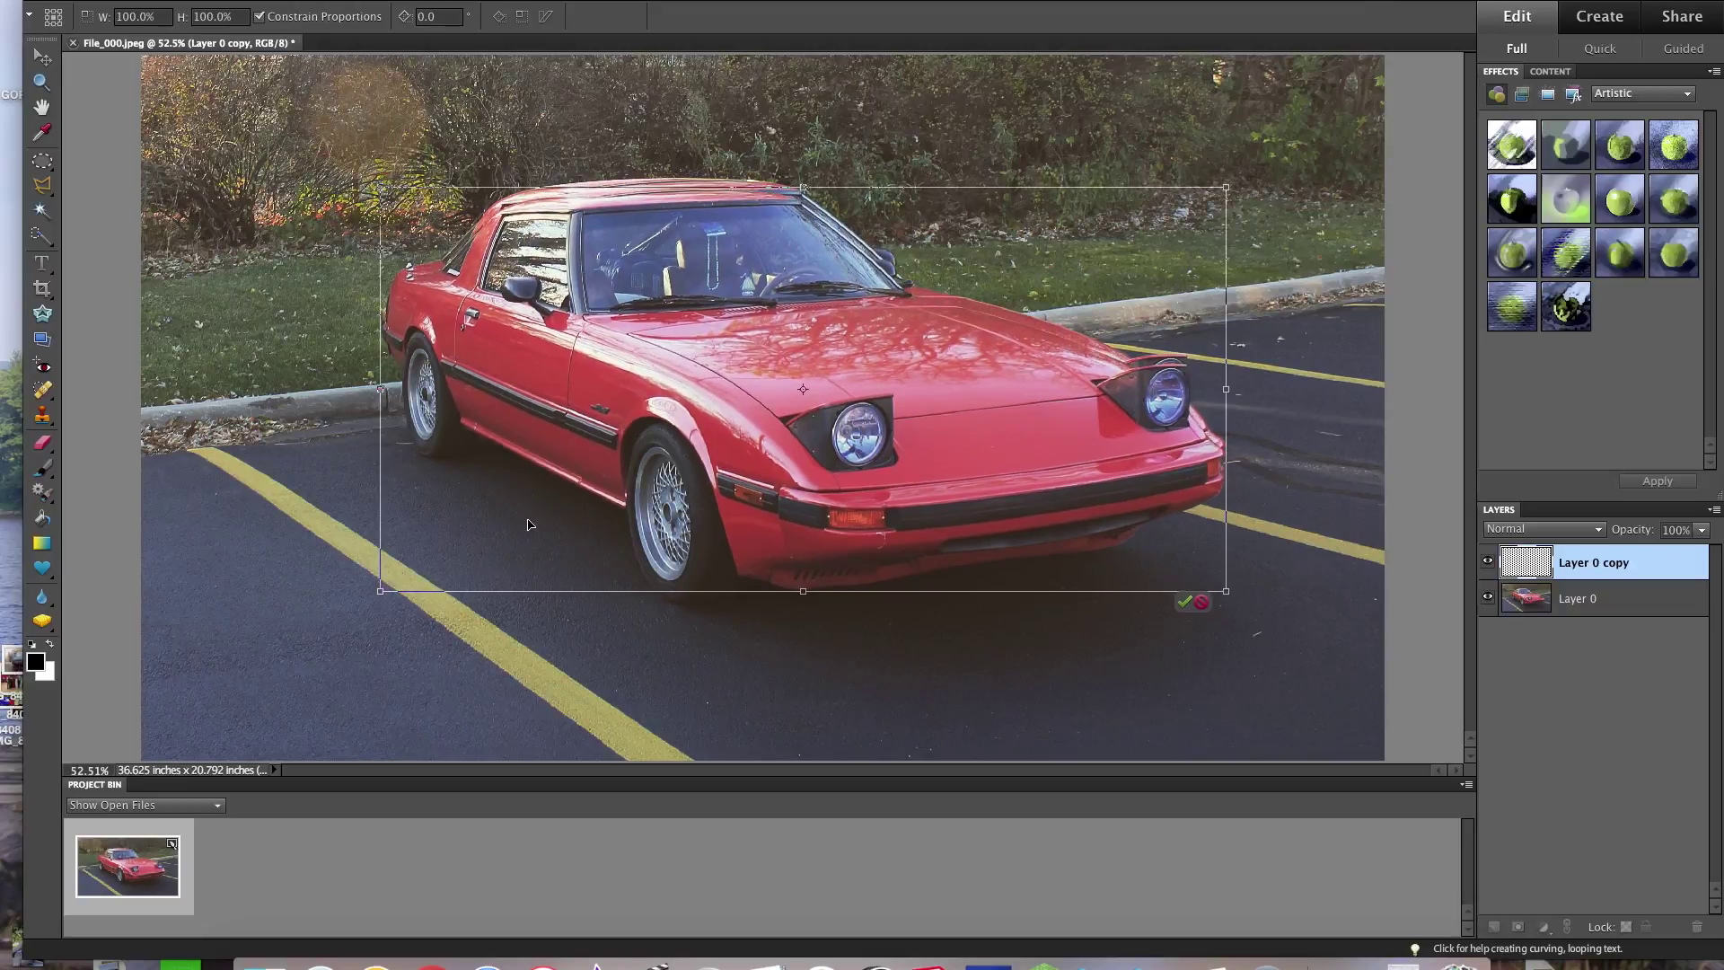
{"action": "key", "text": "Down"}
{"action": "key", "text": "Down"}
{"action": "key", "text": "Down"}
{"action": "key", "text": "Down"}
{"action": "key", "text": "Down"}
{"action": "key", "text": "Down"}
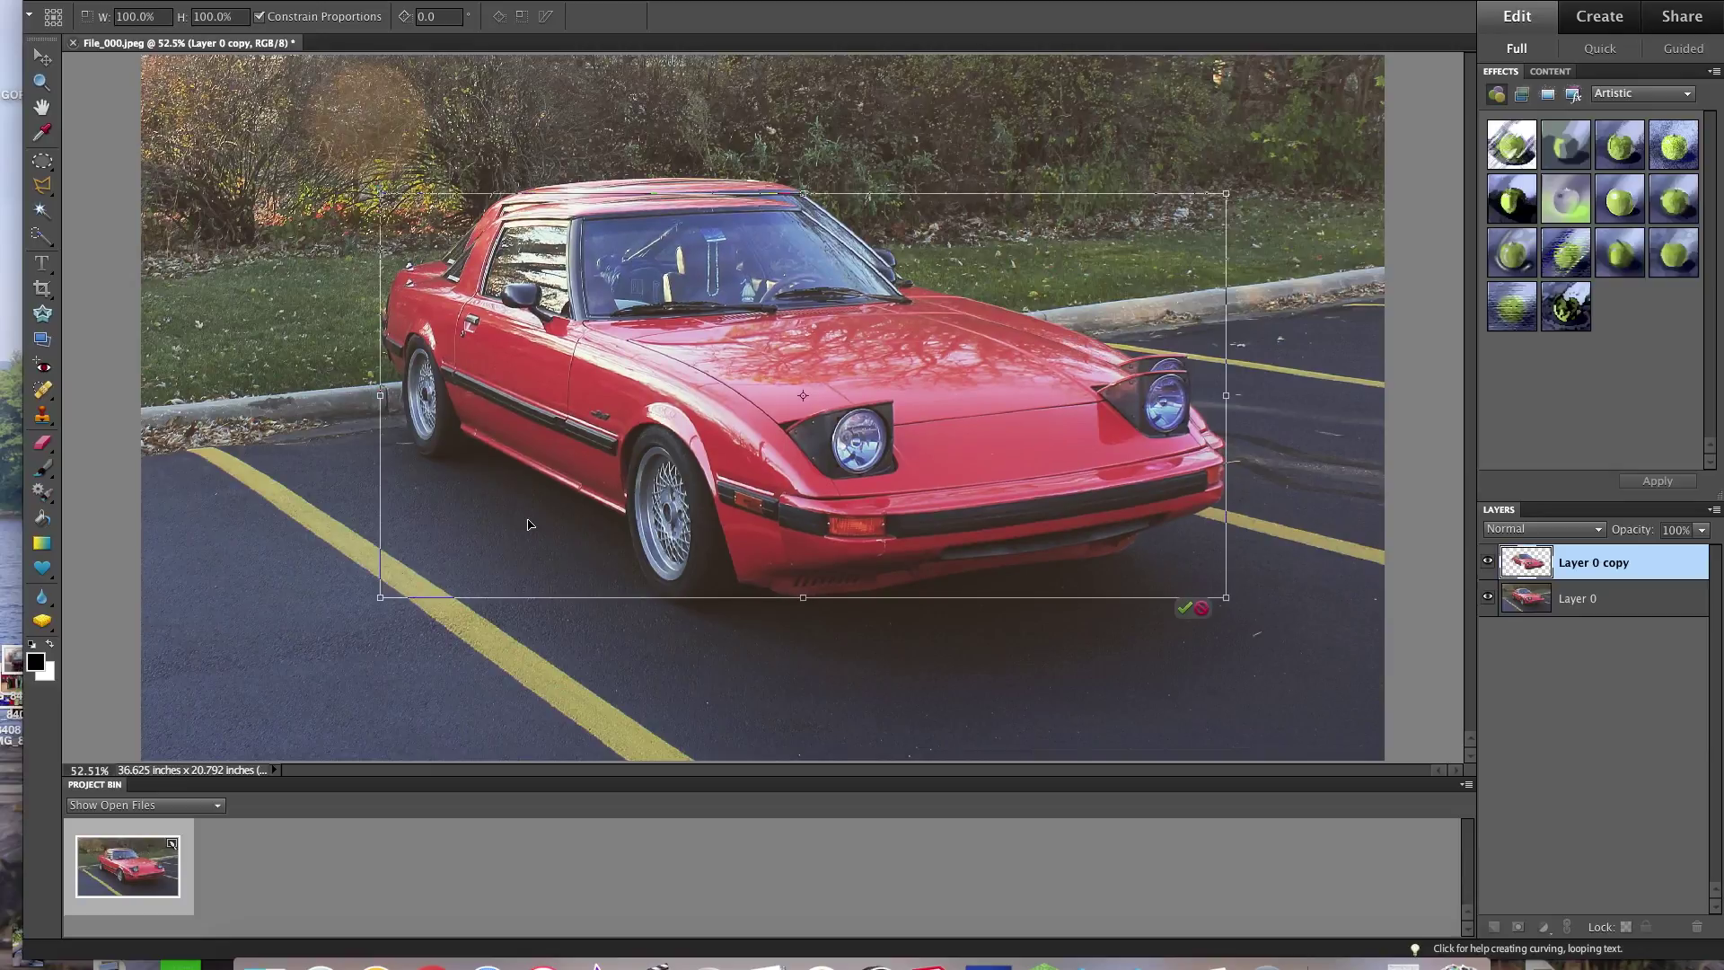
{"action": "key", "text": "Down"}
{"action": "key", "text": "Down"}
{"action": "key", "text": "Down"}
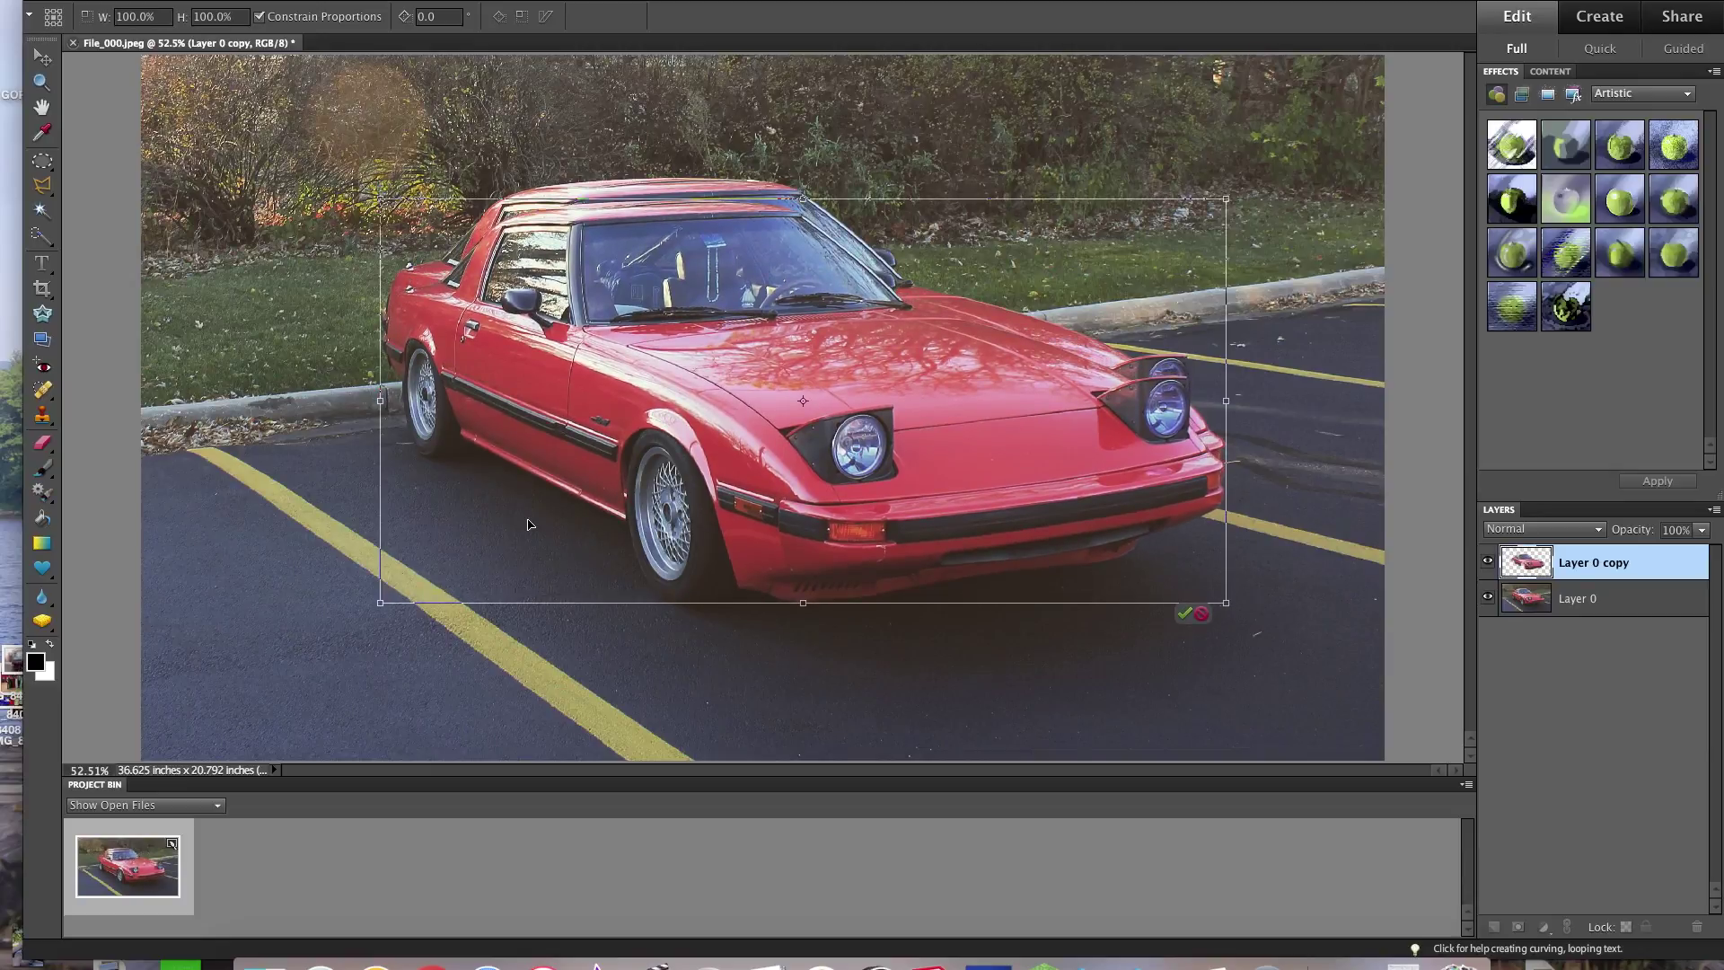
{"action": "key", "text": "Up"}
{"action": "key", "text": "Up"}
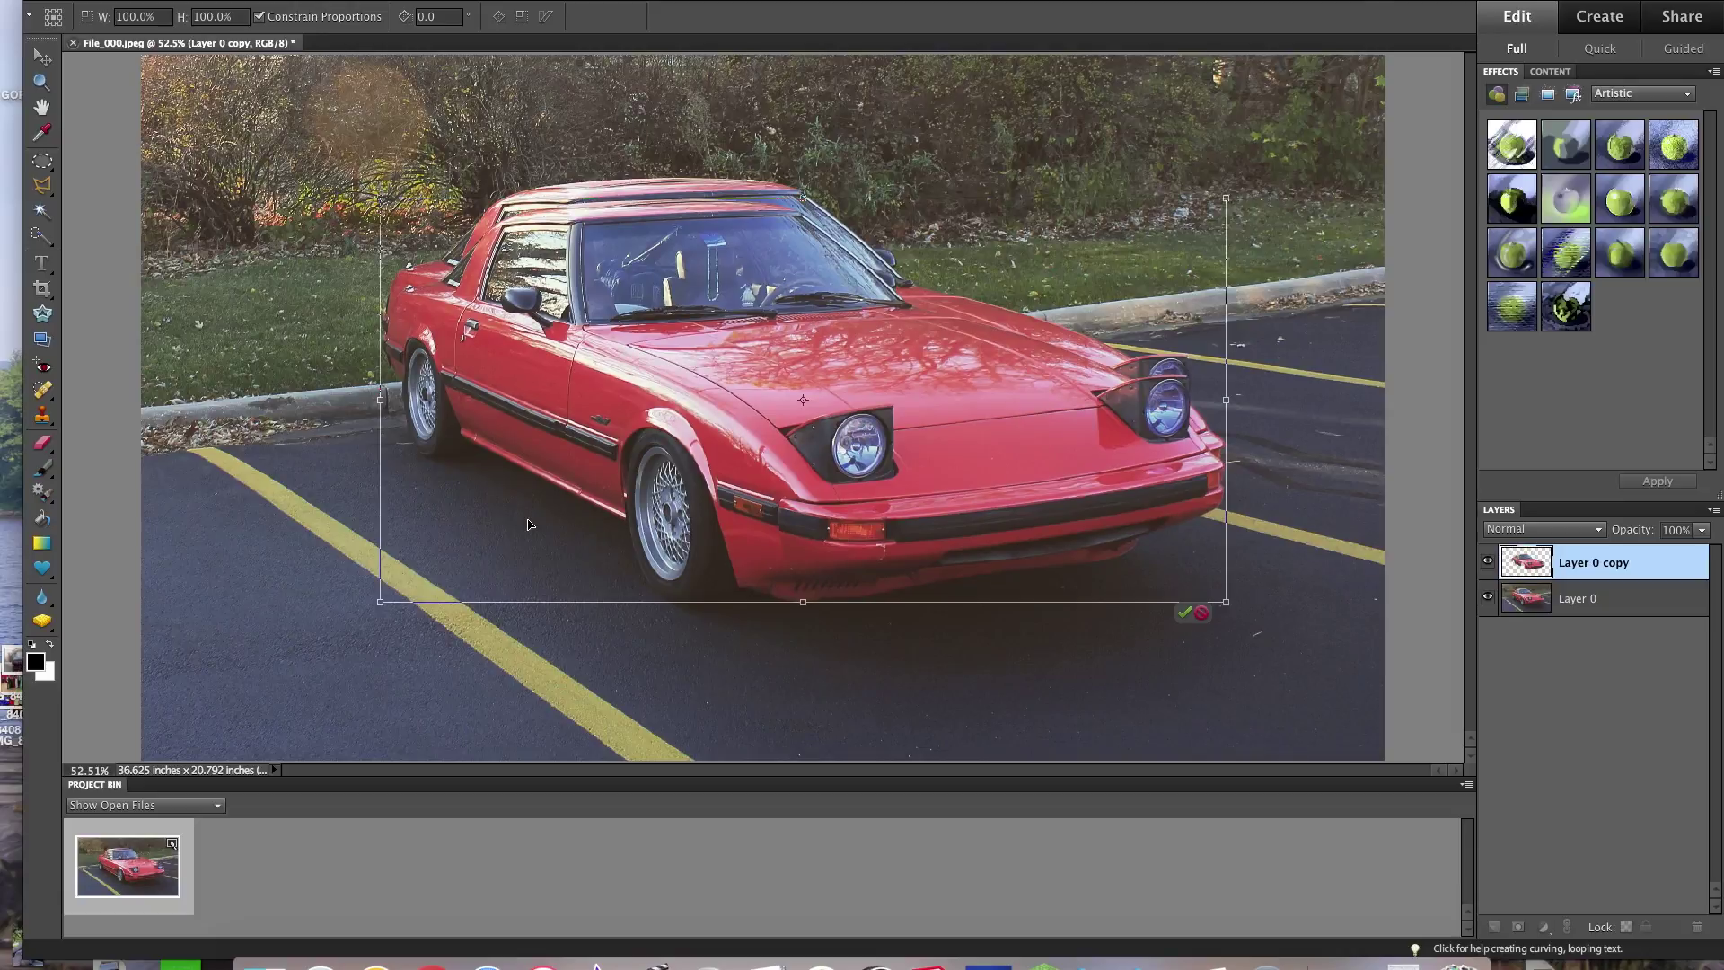
{"action": "key", "text": "Return"}
{"action": "key", "text": "m"}
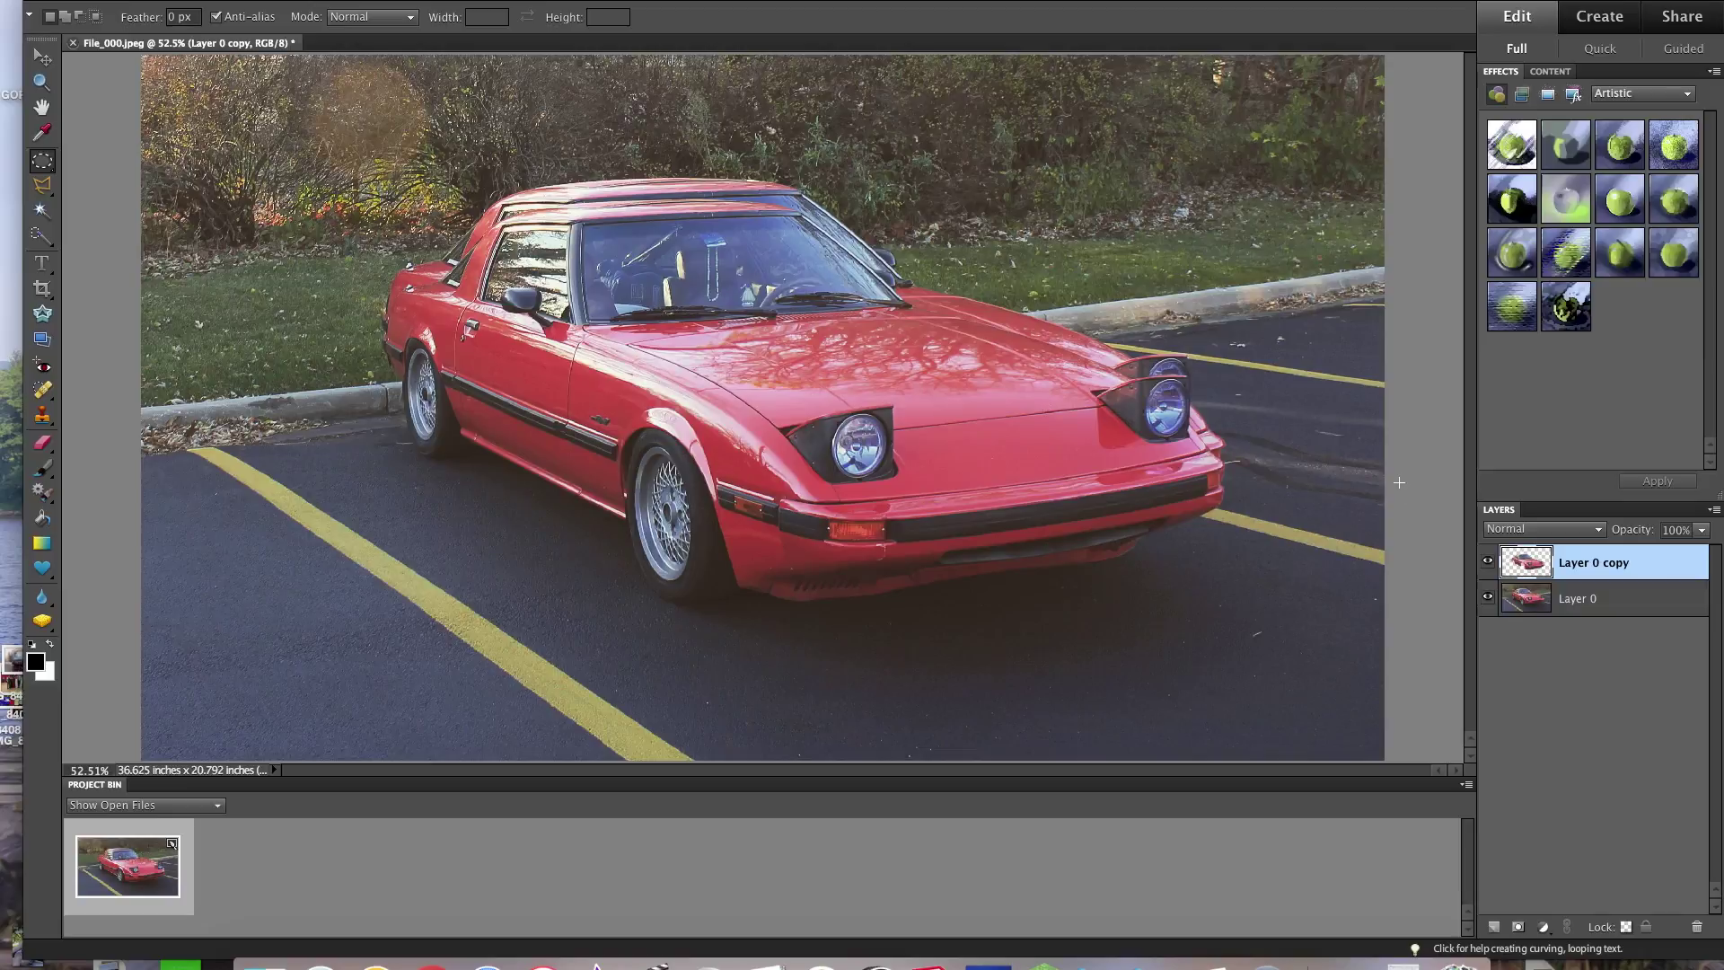
Step: On Layer 0, clone the surrounding grass and bushes over the original car's exposed rear and roof edges with a 55 px Clone Stamp
{"action": "left_click", "coordinate": [1513, 600]}
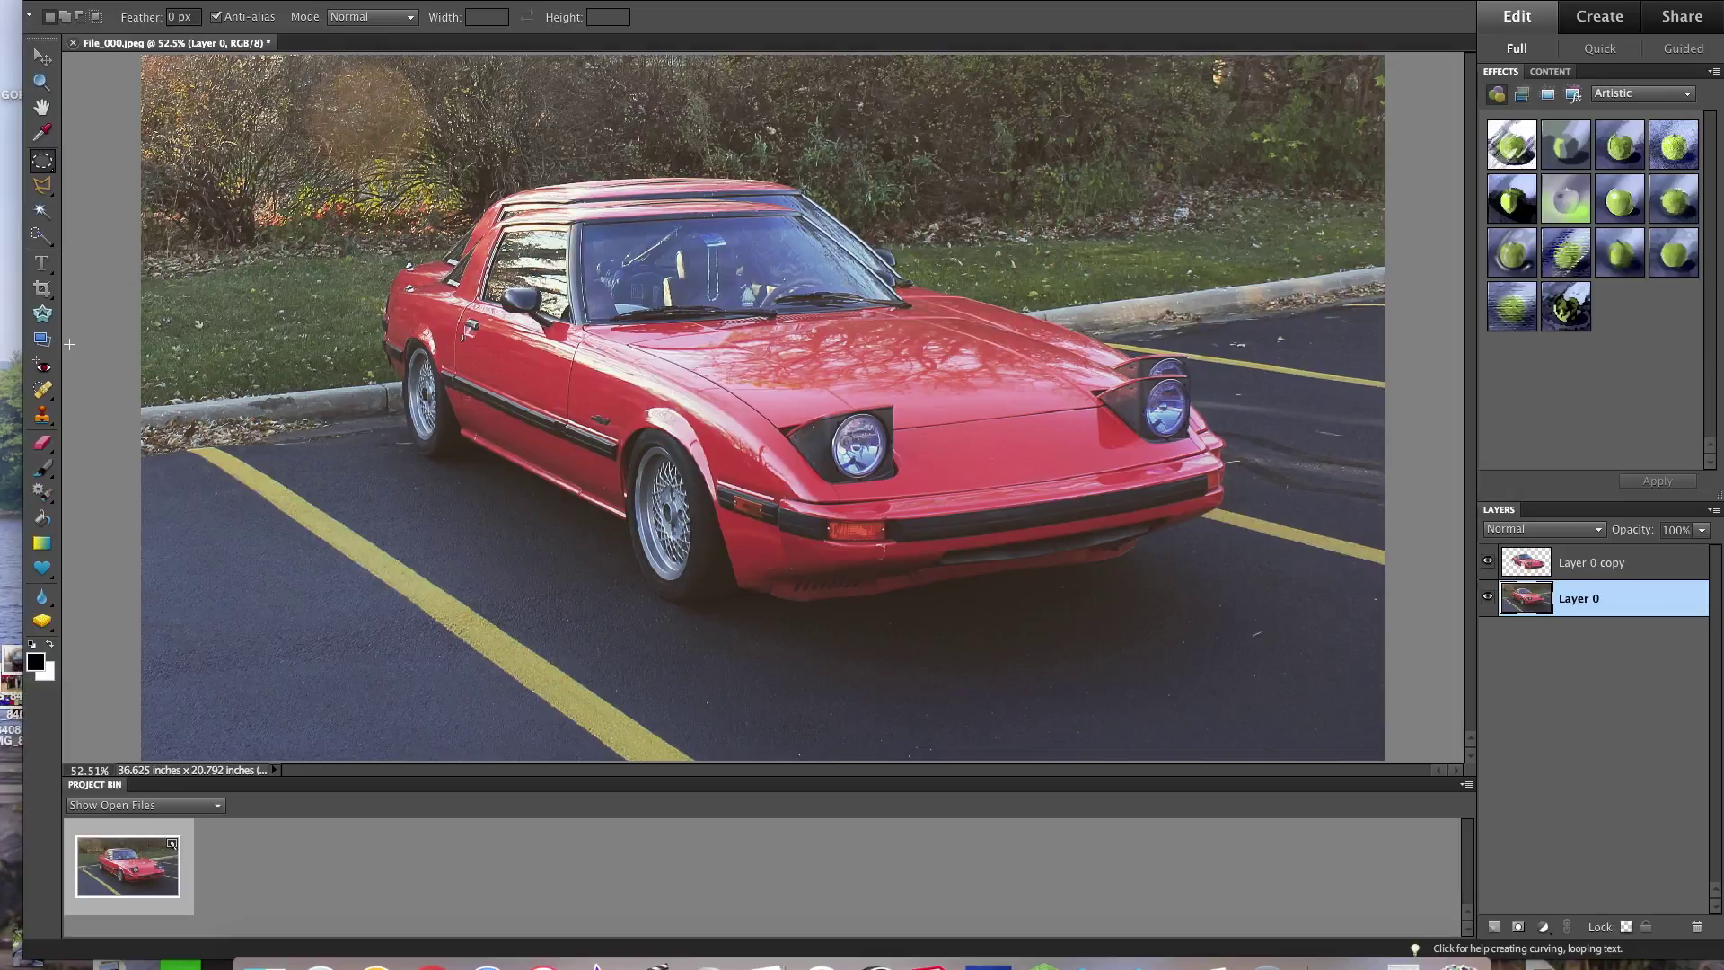
{"action": "left_click", "coordinate": [41, 419]}
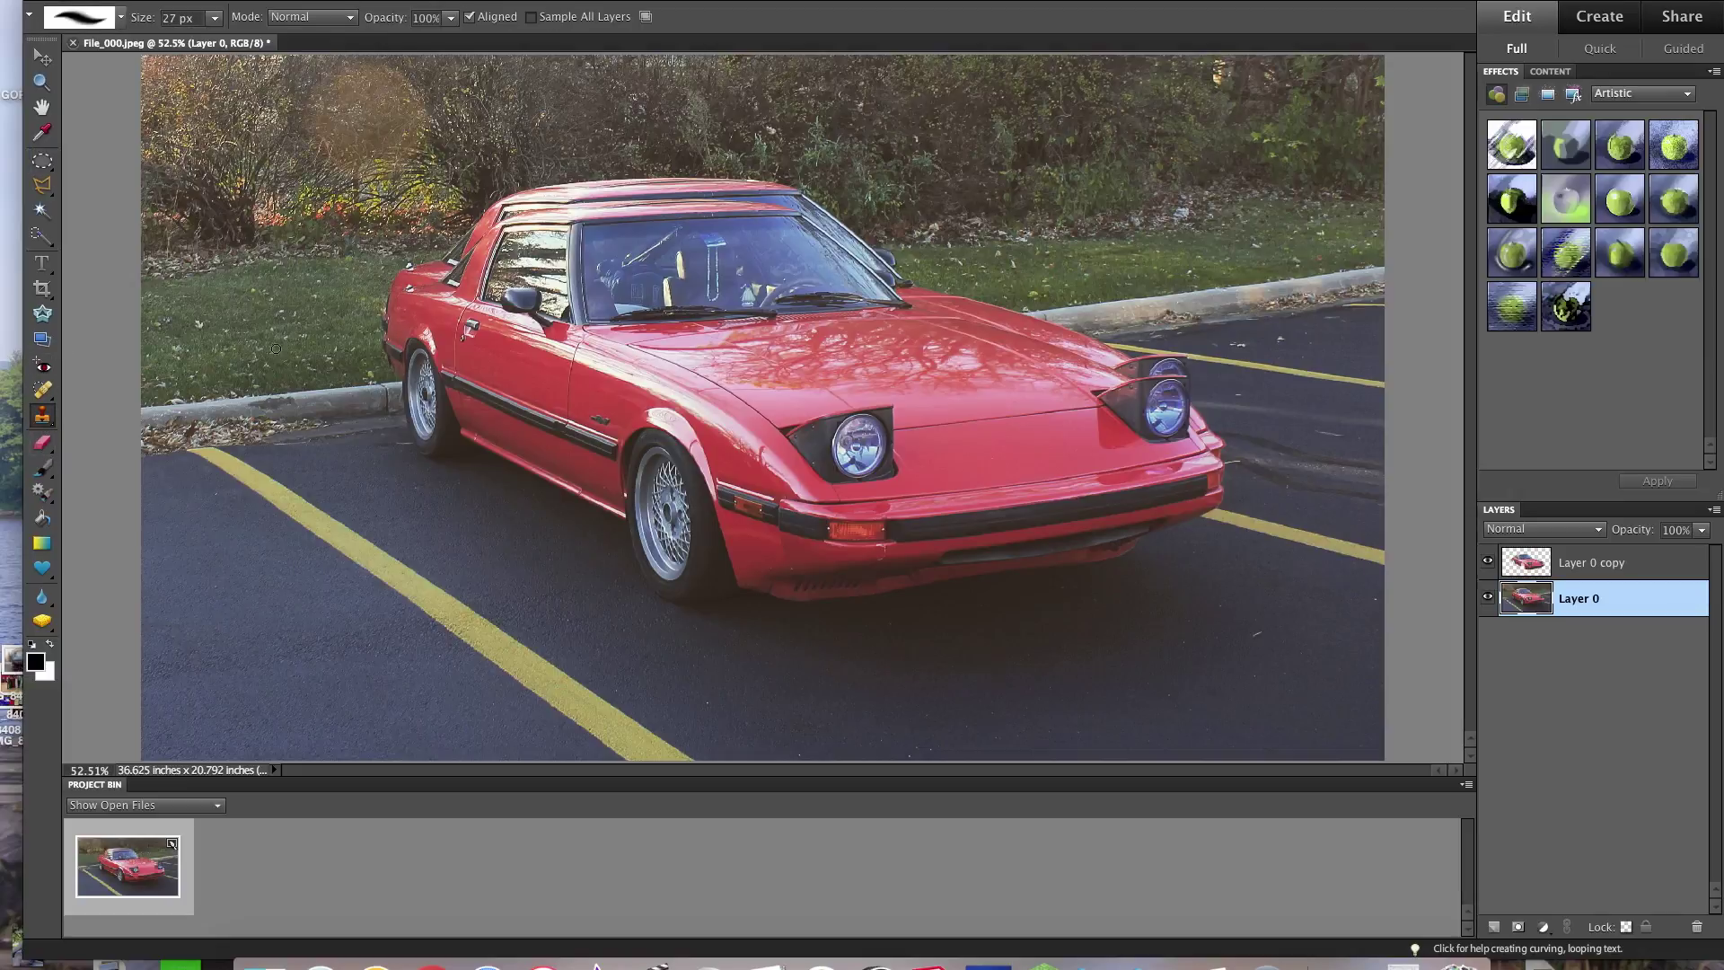
{"action": "left_click", "coordinate": [214, 18]}
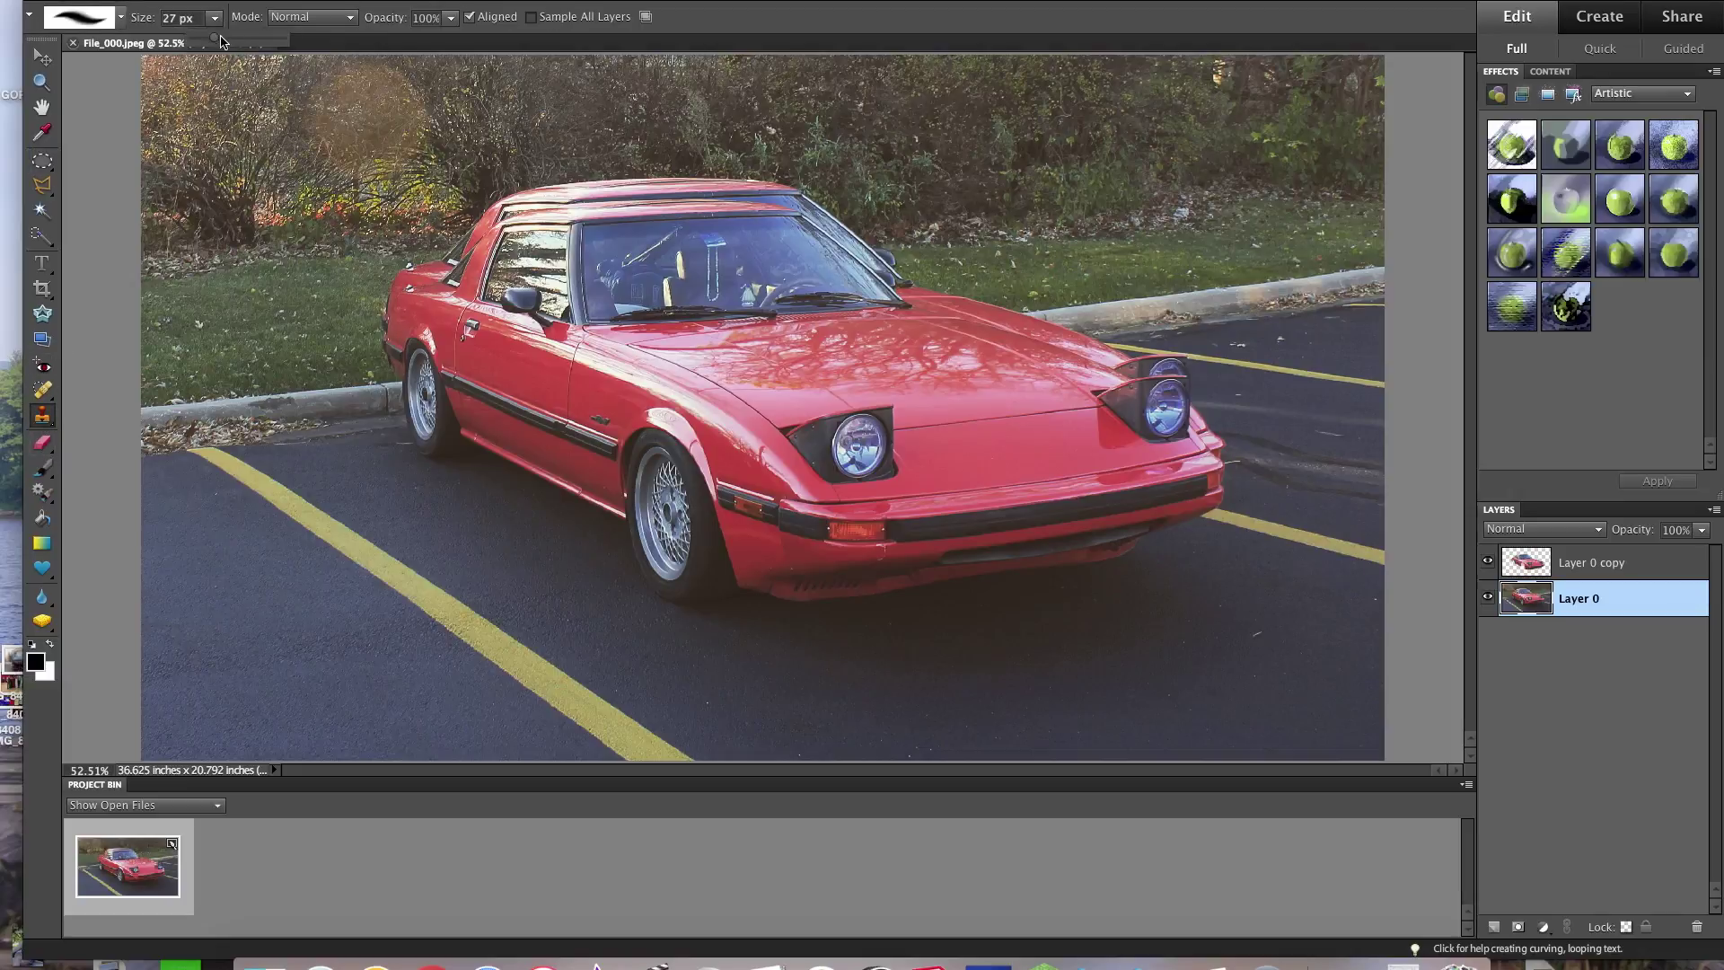
{"action": "left_click_drag", "start_coordinate": [222, 43], "coordinate": [238, 43]}
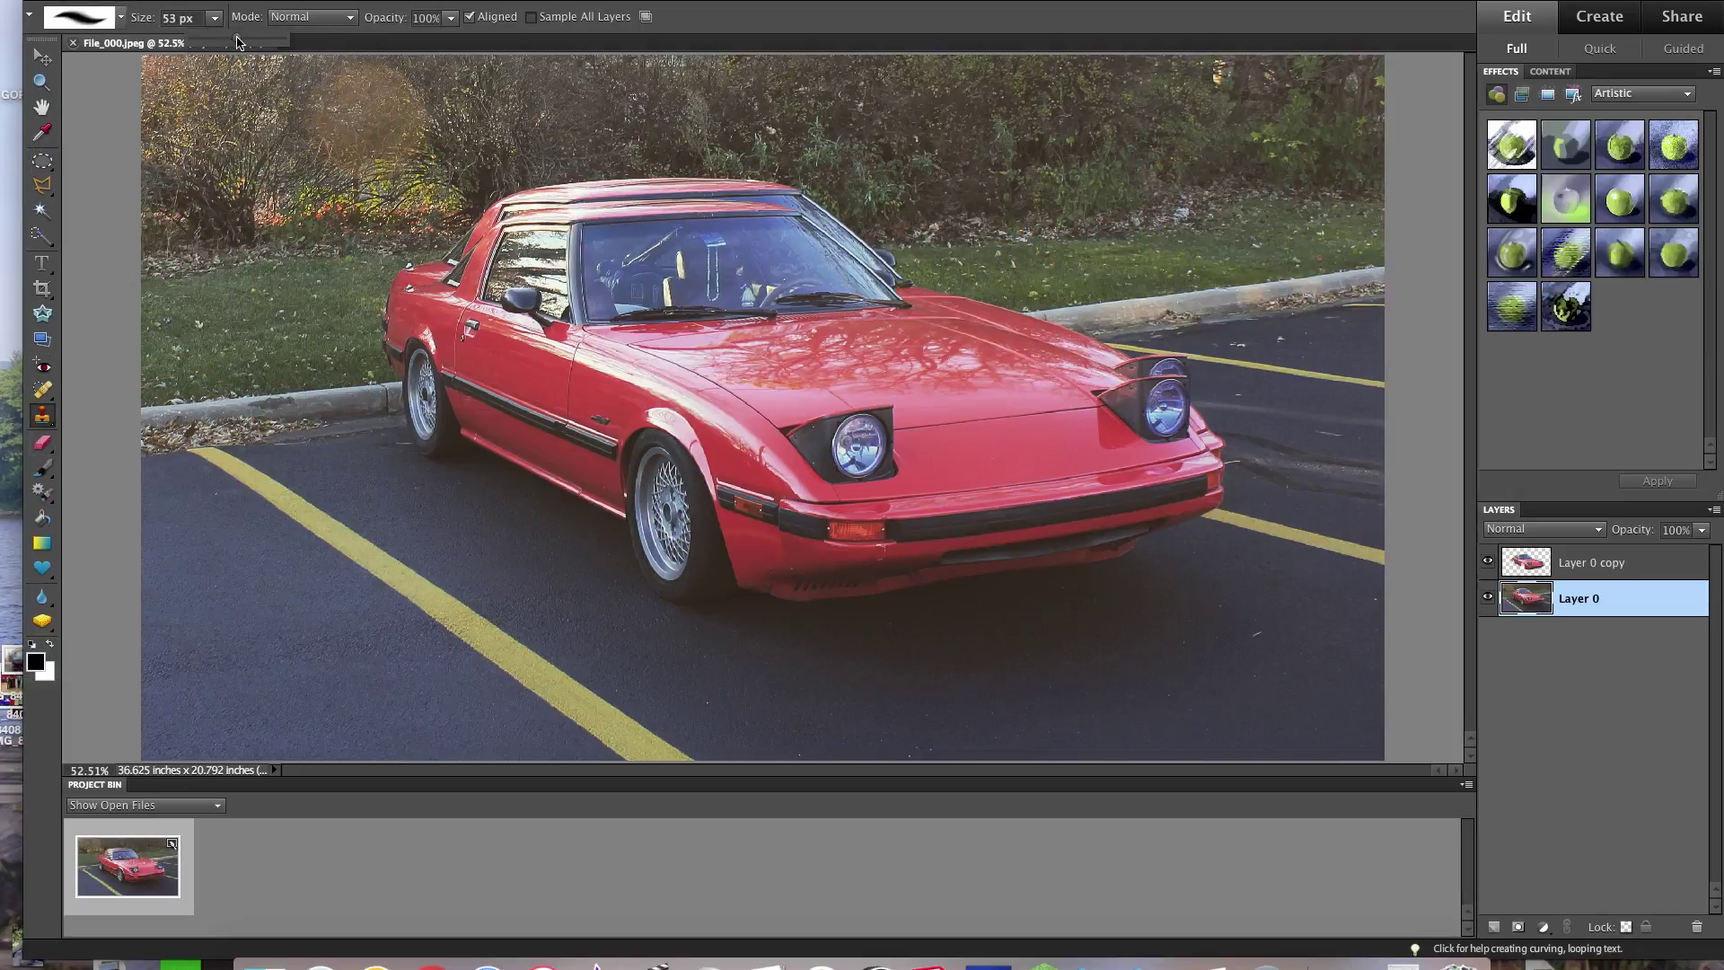
{"action": "left_click", "coordinate": [341, 338], "text": "alt"}
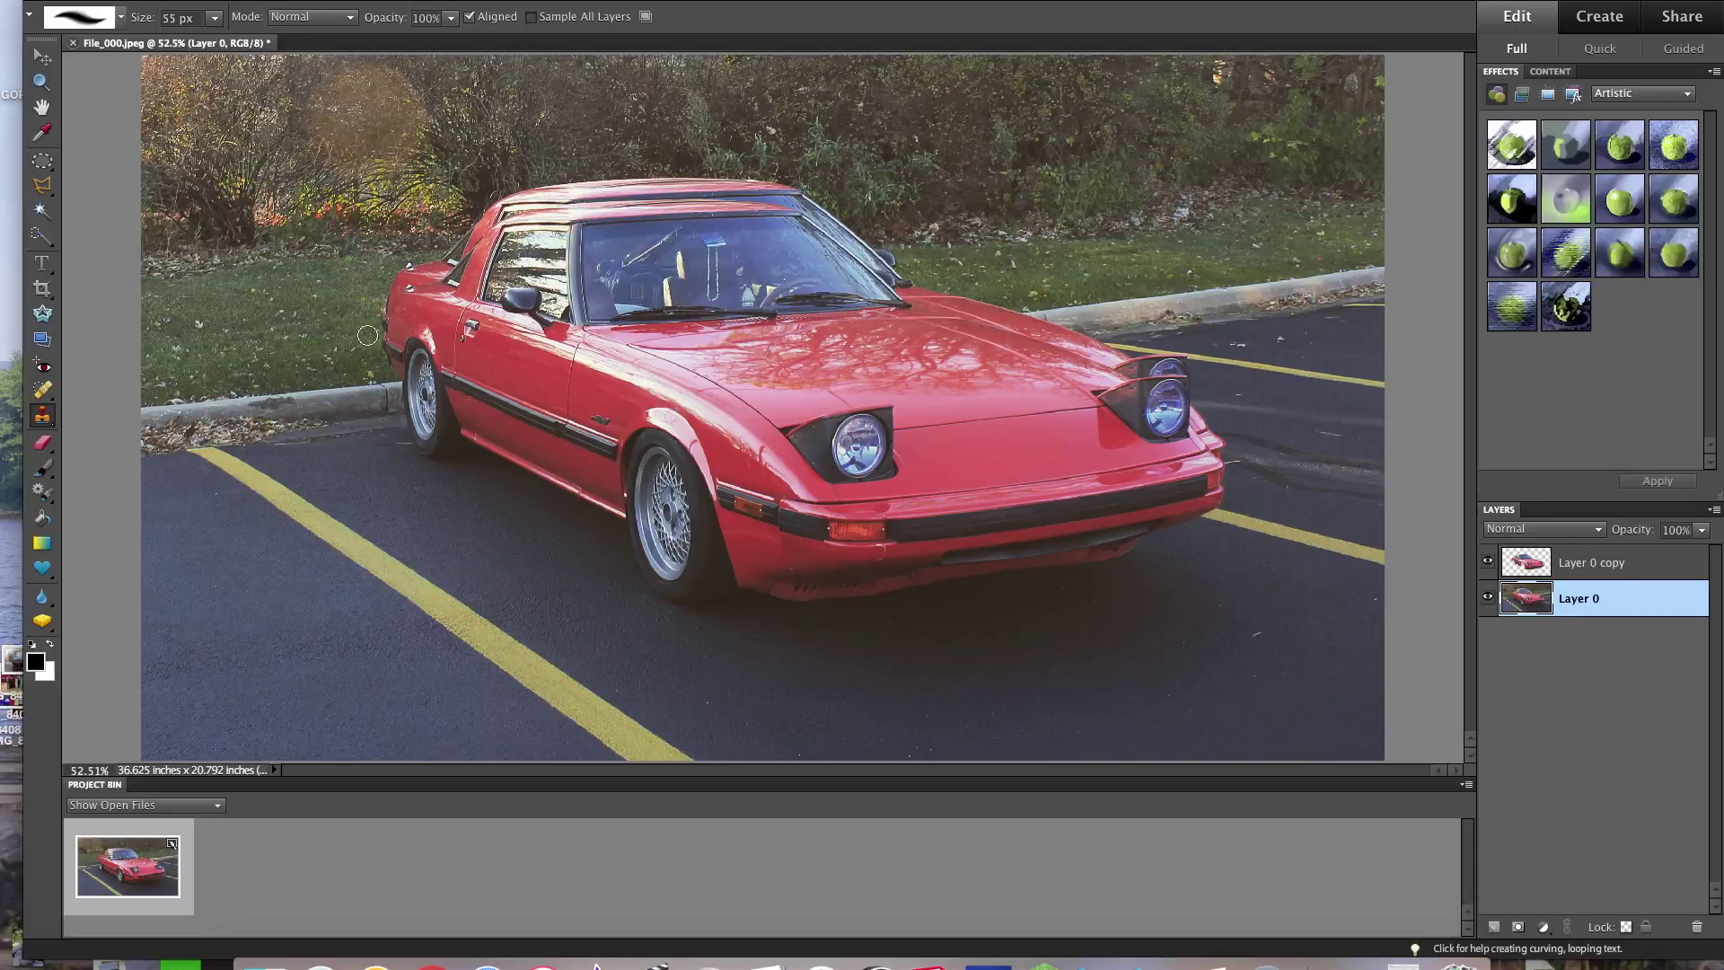
{"action": "mouse_move", "coordinate": [369, 321]}
{"action": "left_mouse_down"}
{"action": "mouse_move", "coordinate": [391, 285]}
{"action": "mouse_move", "coordinate": [519, 202]}
{"action": "mouse_move", "coordinate": [735, 194]}
{"action": "mouse_move", "coordinate": [522, 186]}
{"action": "mouse_move", "coordinate": [487, 226]}
{"action": "mouse_move", "coordinate": [824, 168]}
{"action": "mouse_move", "coordinate": [847, 228]}
{"action": "mouse_move", "coordinate": [959, 279]}
{"action": "mouse_move", "coordinate": [903, 301]}
{"action": "mouse_move", "coordinate": [885, 277]}
{"action": "mouse_move", "coordinate": [944, 265]}
{"action": "mouse_move", "coordinate": [827, 219]}
{"action": "left_mouse_up"}
Step: Clone the nearby background over the original hood edge and the exposed top of the far headlight on Layer 0
{"action": "left_click", "coordinate": [1083, 296], "text": "alt"}
{"action": "mouse_move", "coordinate": [1039, 321]}
{"action": "left_mouse_down"}
{"action": "mouse_move", "coordinate": [986, 319]}
{"action": "mouse_move", "coordinate": [1052, 328]}
{"action": "mouse_move", "coordinate": [1013, 312]}
{"action": "left_mouse_up"}
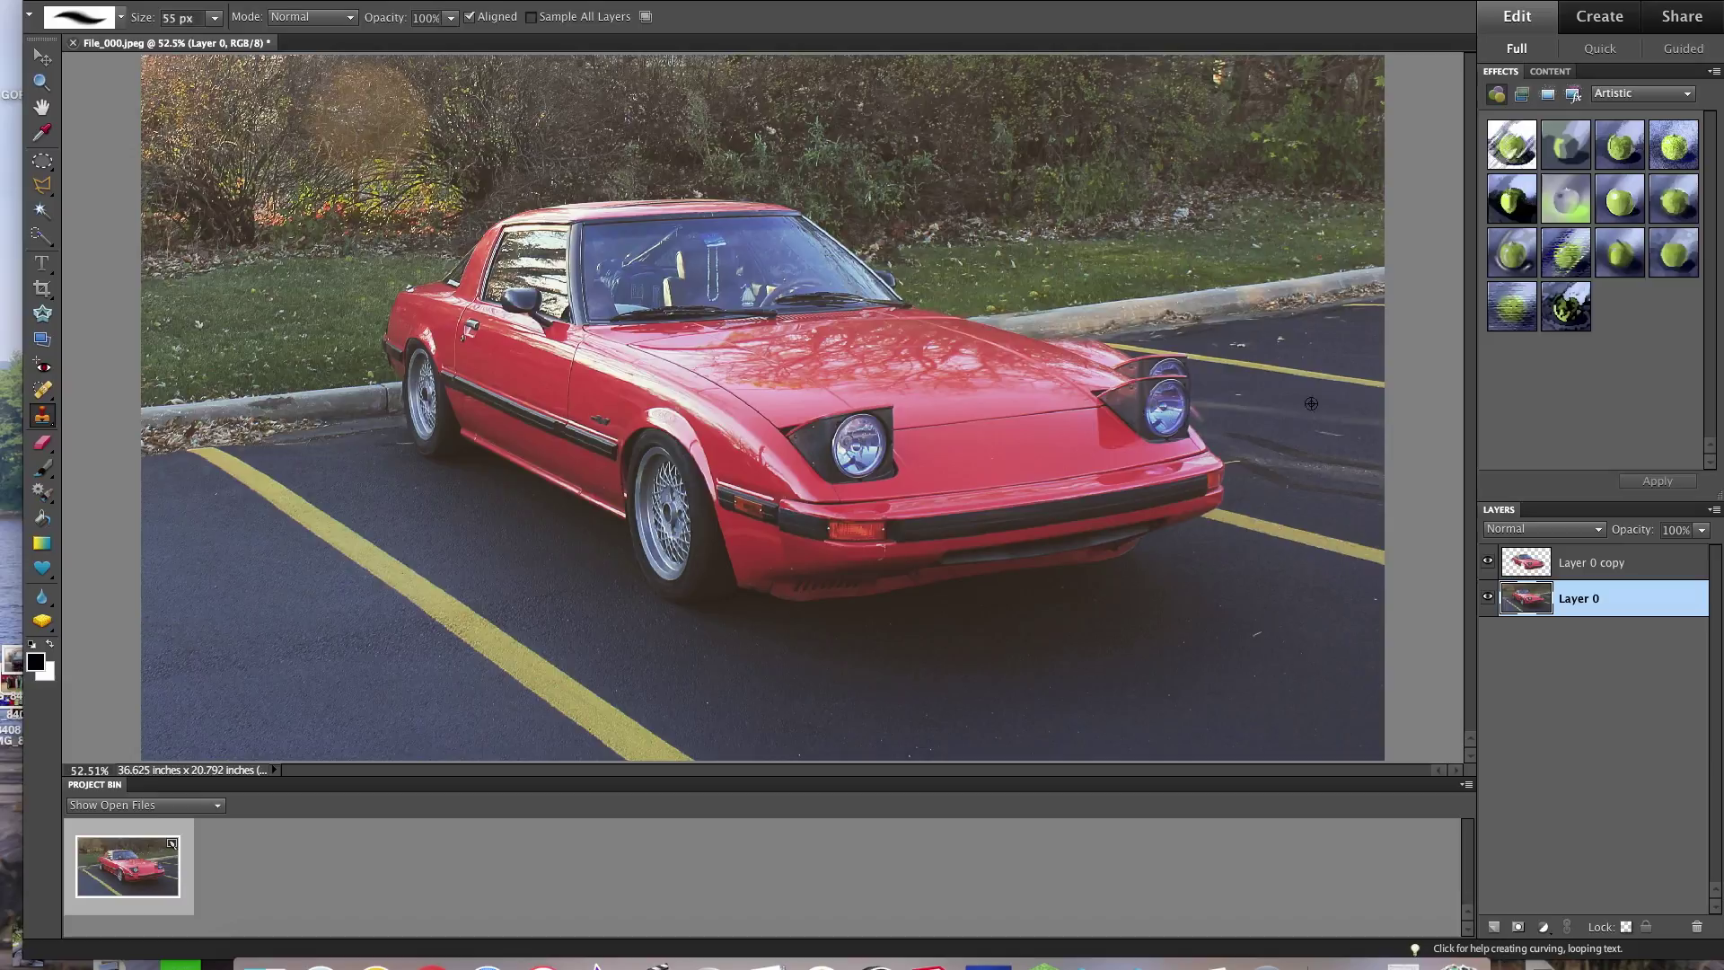
{"action": "mouse_move", "coordinate": [1178, 371]}
{"action": "left_mouse_down"}
{"action": "mouse_move", "coordinate": [1073, 333]}
{"action": "mouse_move", "coordinate": [1113, 328]}
{"action": "left_mouse_up"}
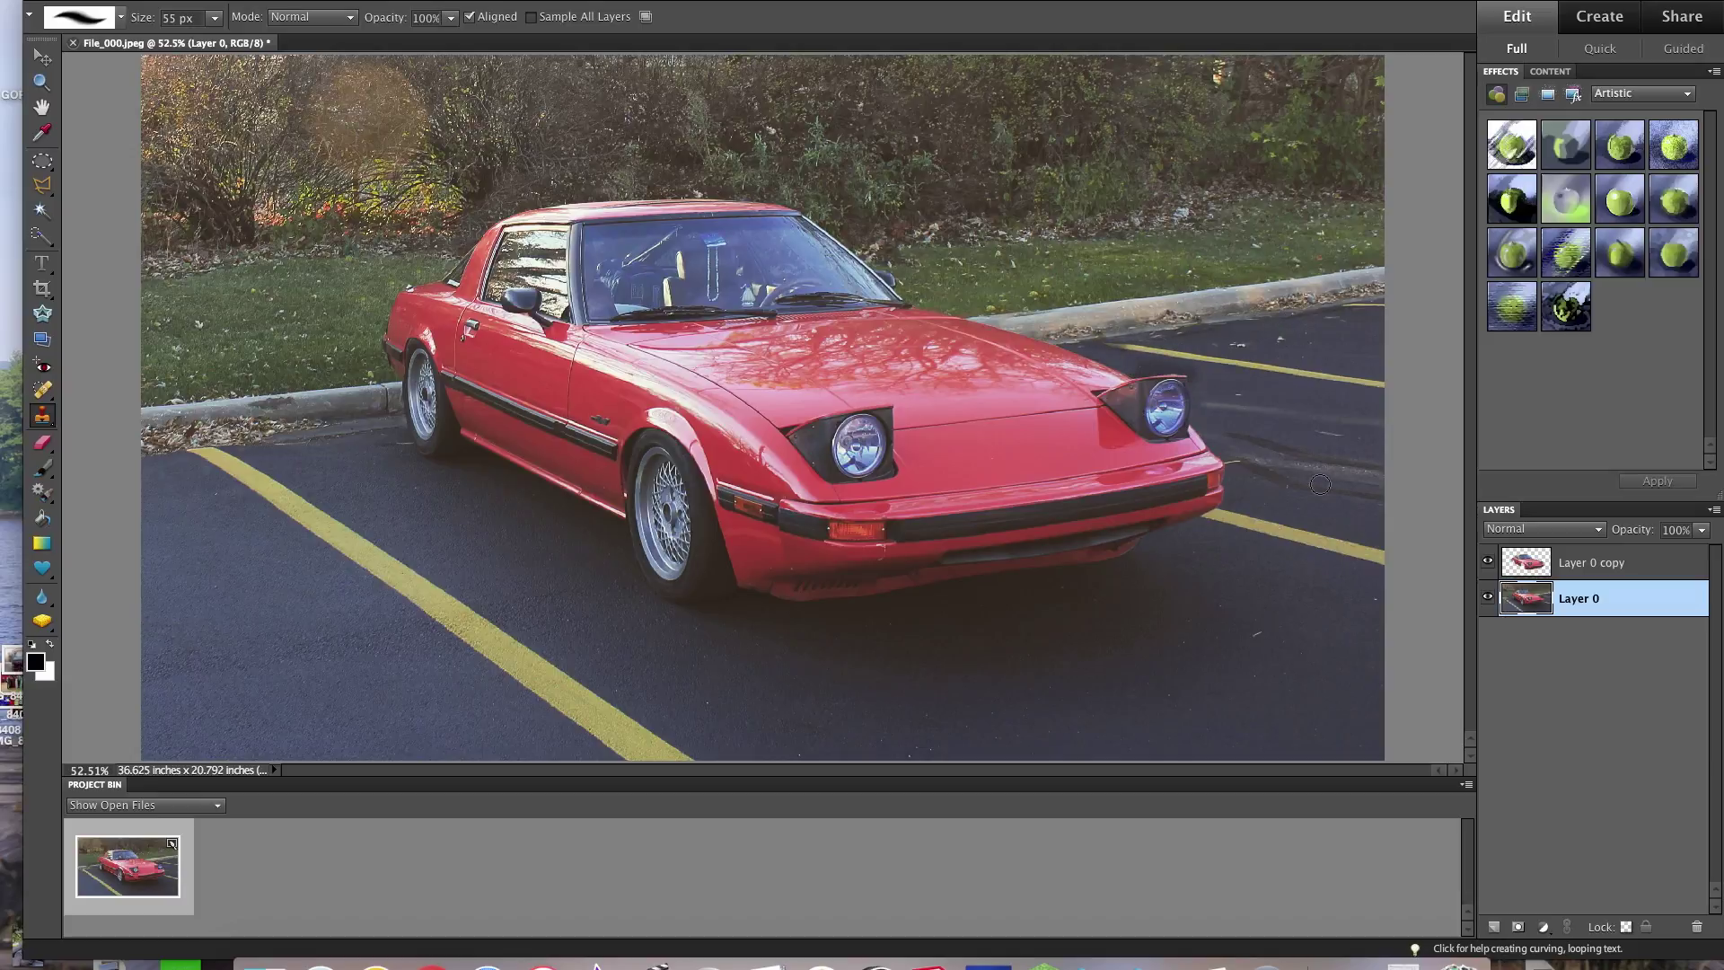